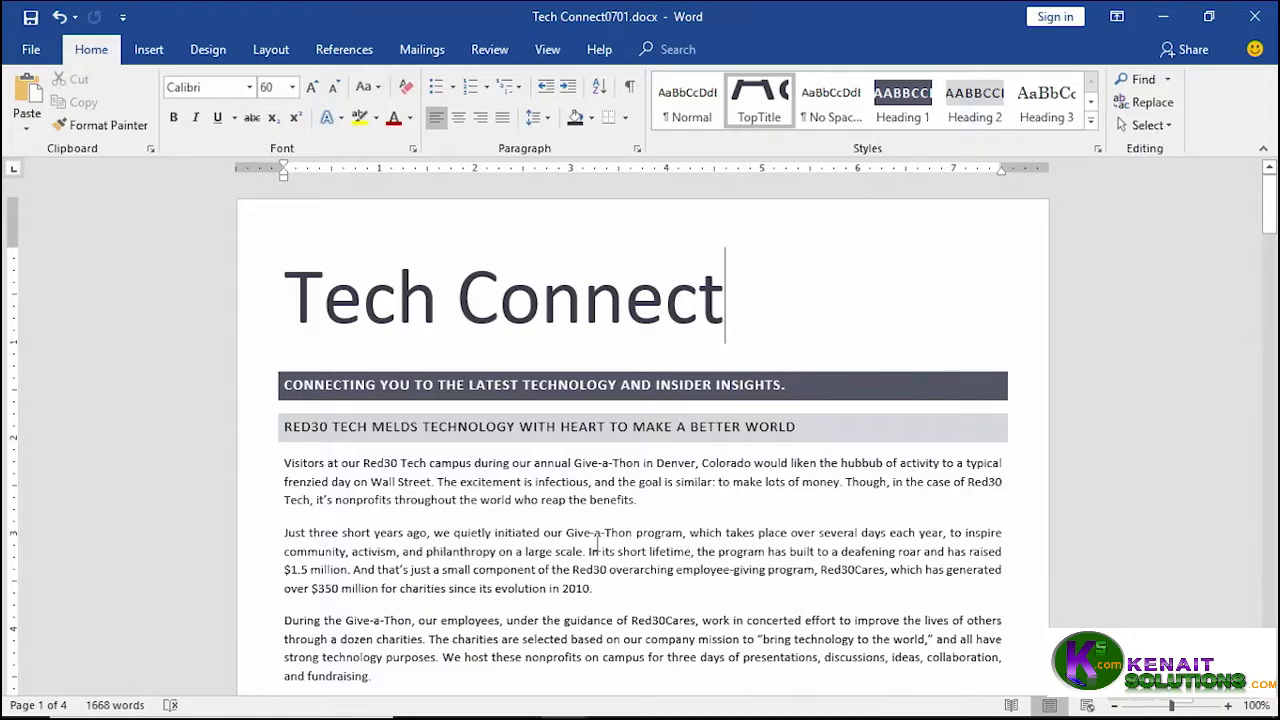
- Open the footer on page 2 for editing and place the cursor on the line below the page number
{"action": "scroll", "coordinate": [597, 545], "scroll_direction": "down", "scroll_amount": 8}
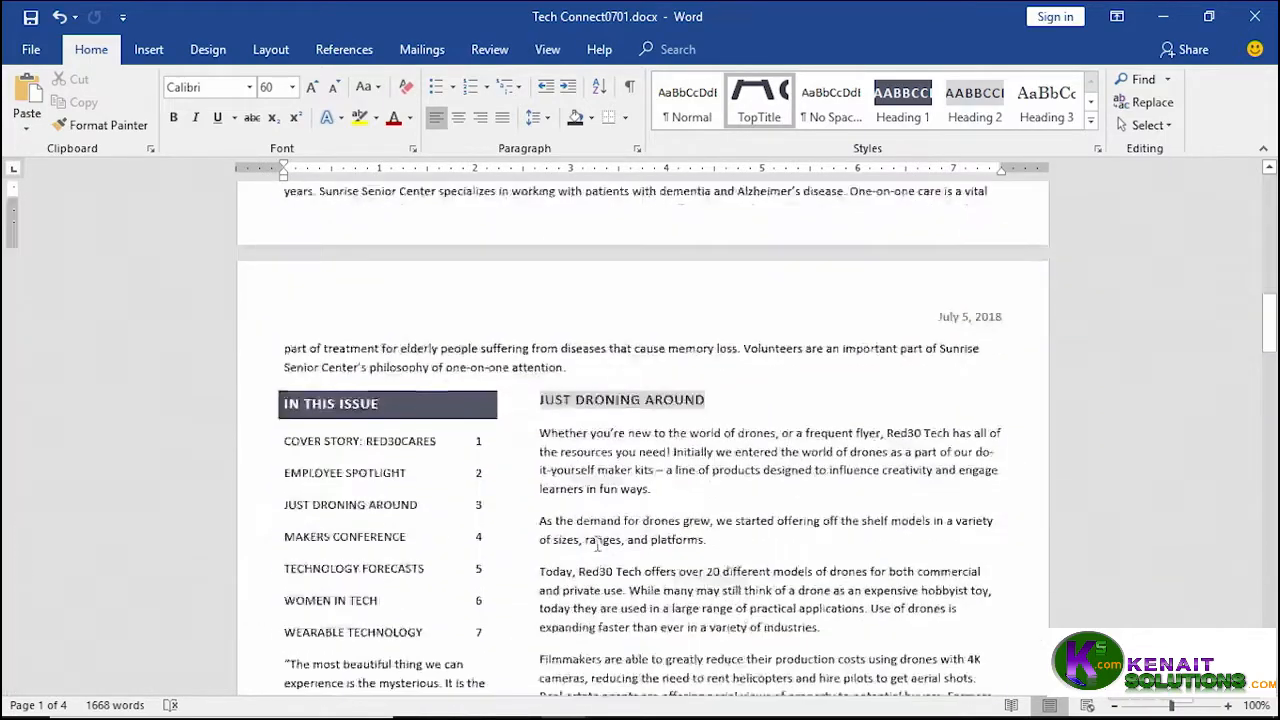
{"action": "scroll", "coordinate": [597, 548], "scroll_direction": "down", "scroll_amount": 7}
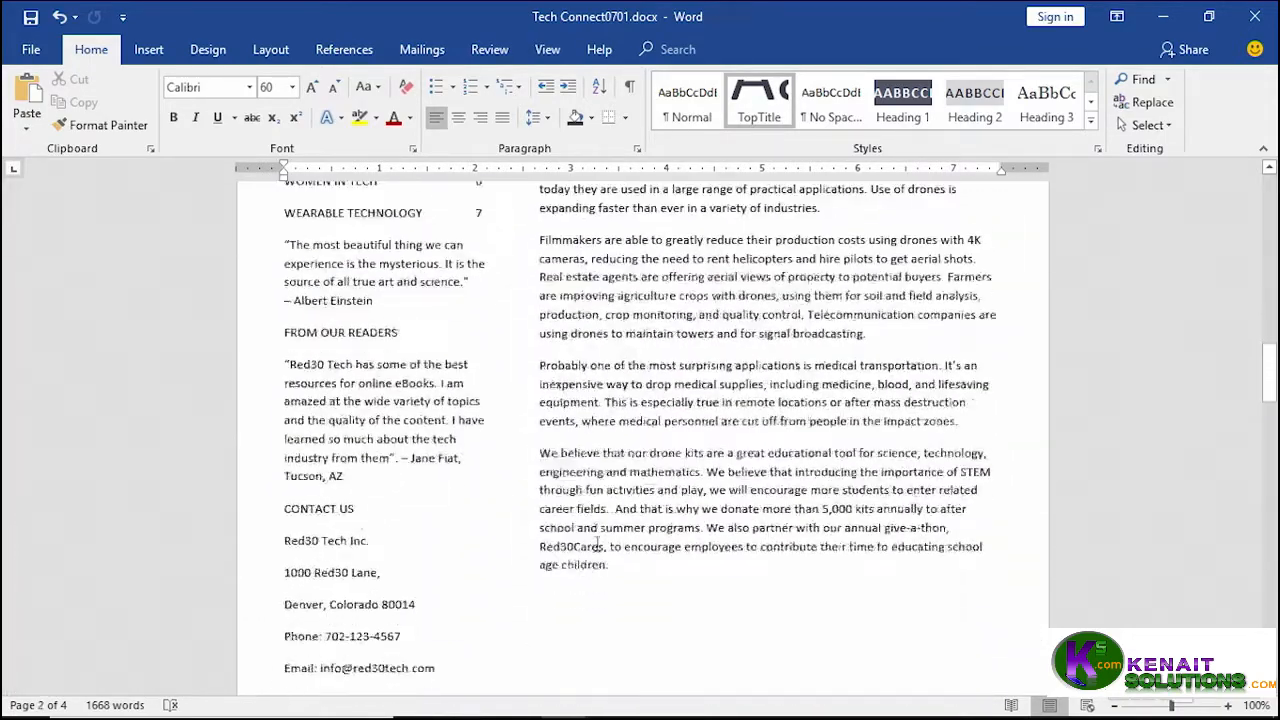
{"action": "scroll", "coordinate": [595, 552], "scroll_direction": "down", "scroll_amount": 2}
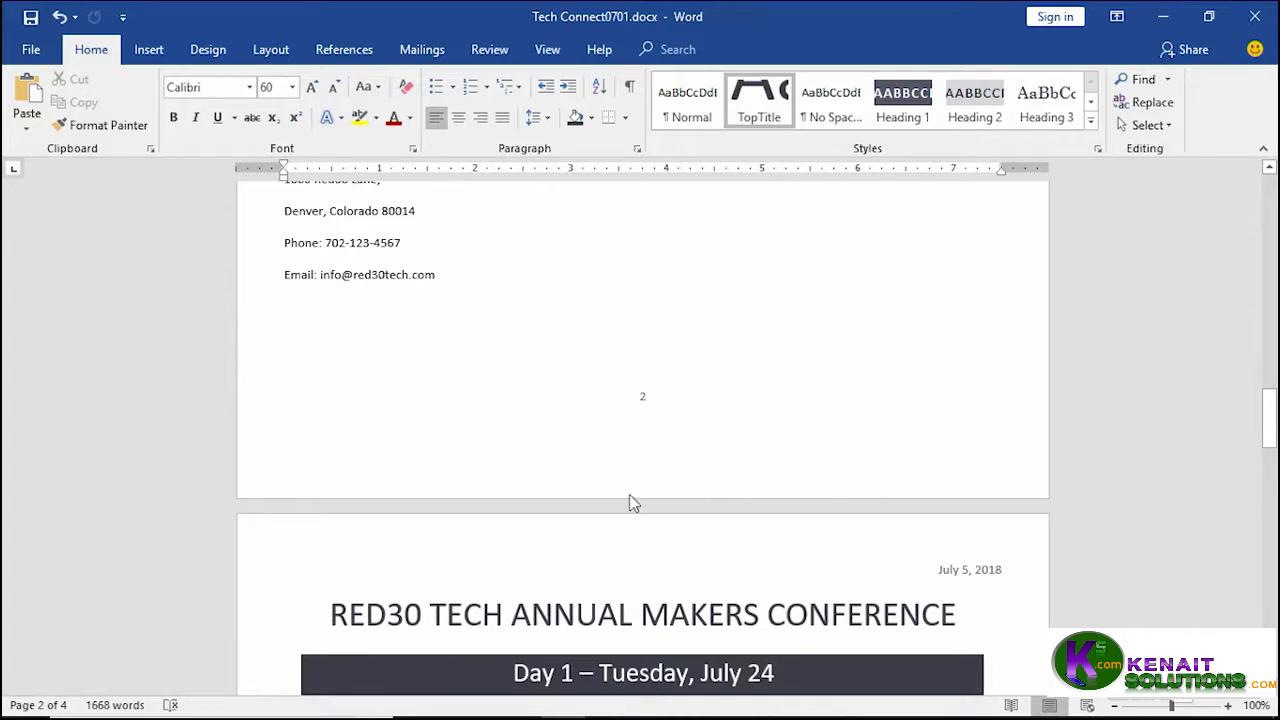
{"action": "double_click", "coordinate": [696, 461]}
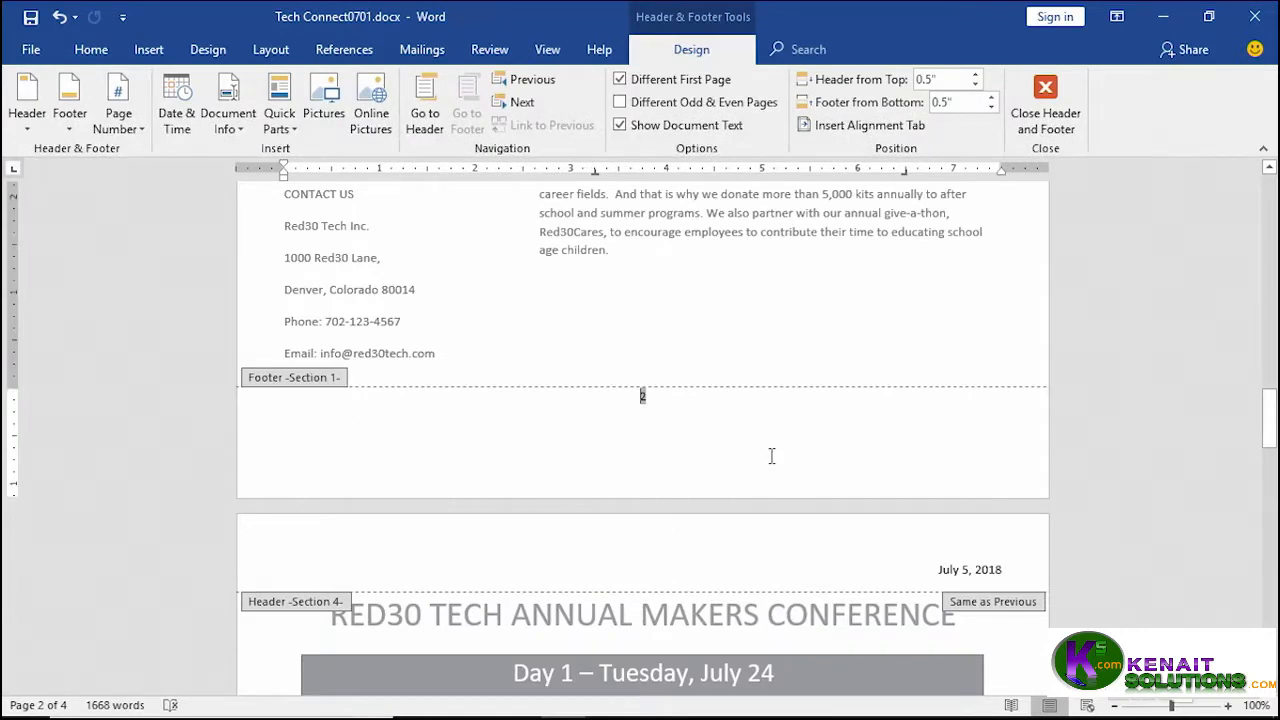
{"action": "left_click", "coordinate": [841, 457]}
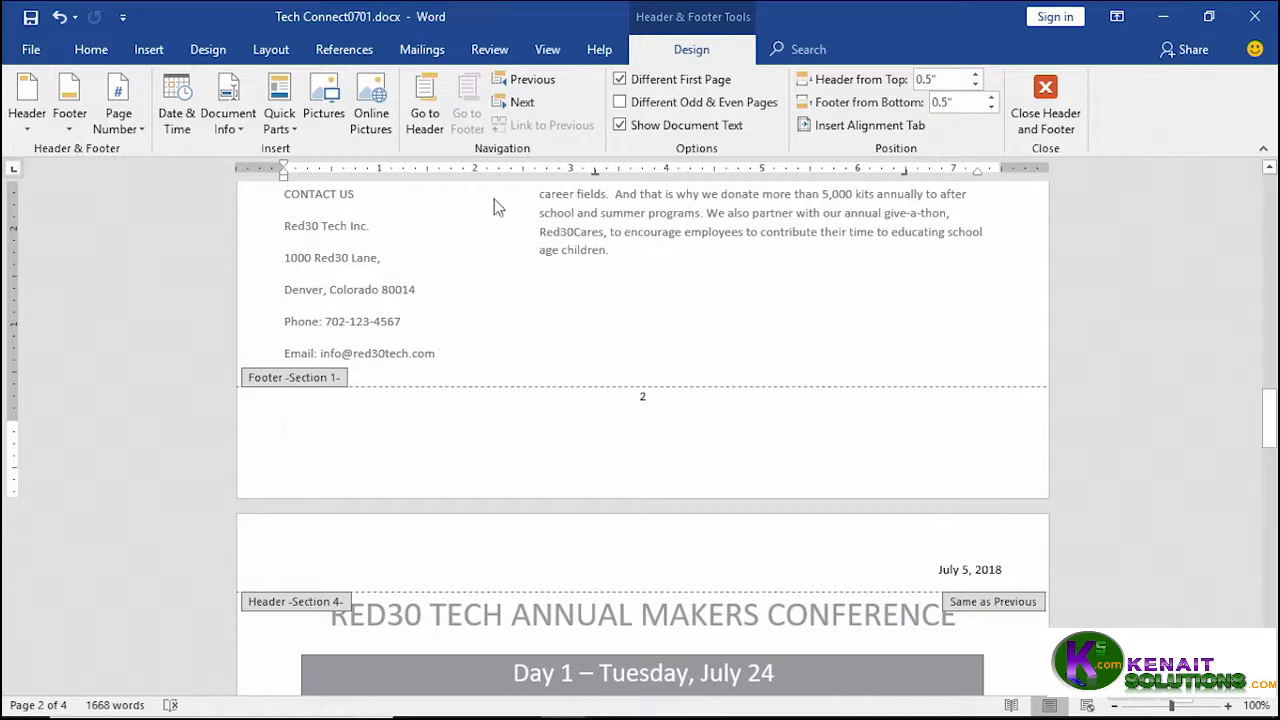
- Insert the sun icon from the Weather and seasons category into the footer and shrink it to about 0.7" square
{"action": "left_click", "coordinate": [148, 52]}
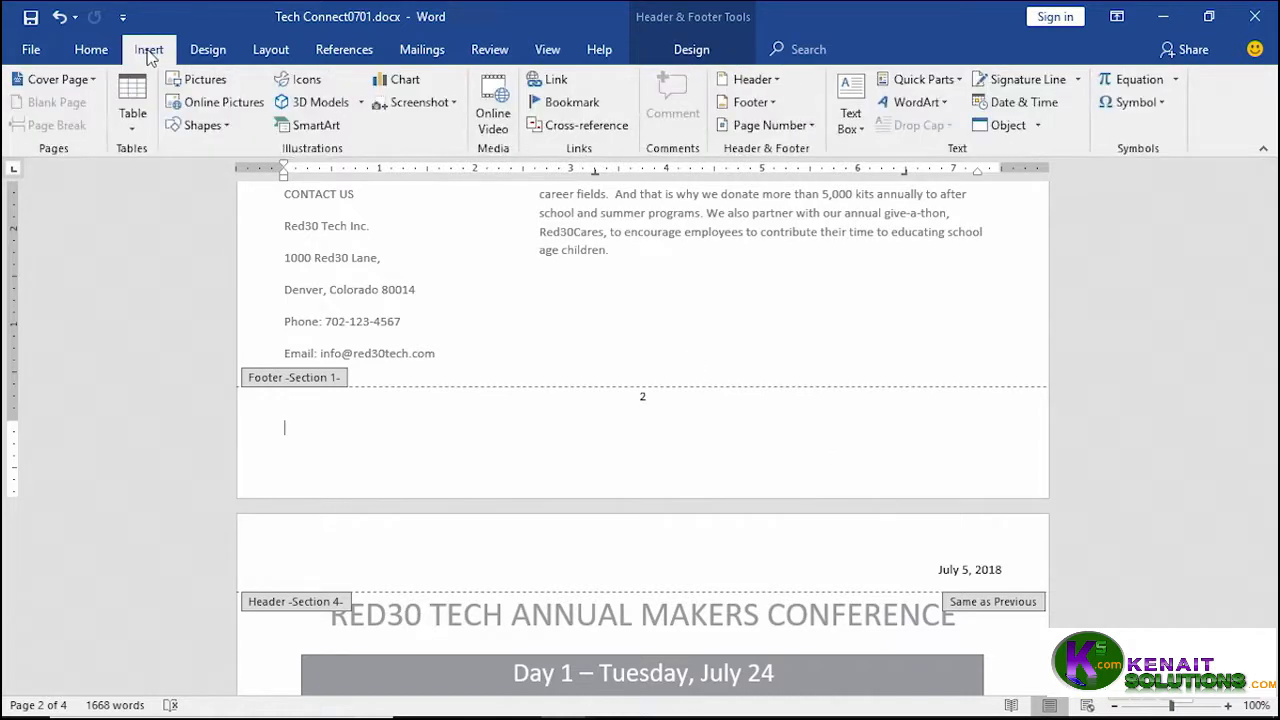
{"action": "left_click", "coordinate": [305, 82]}
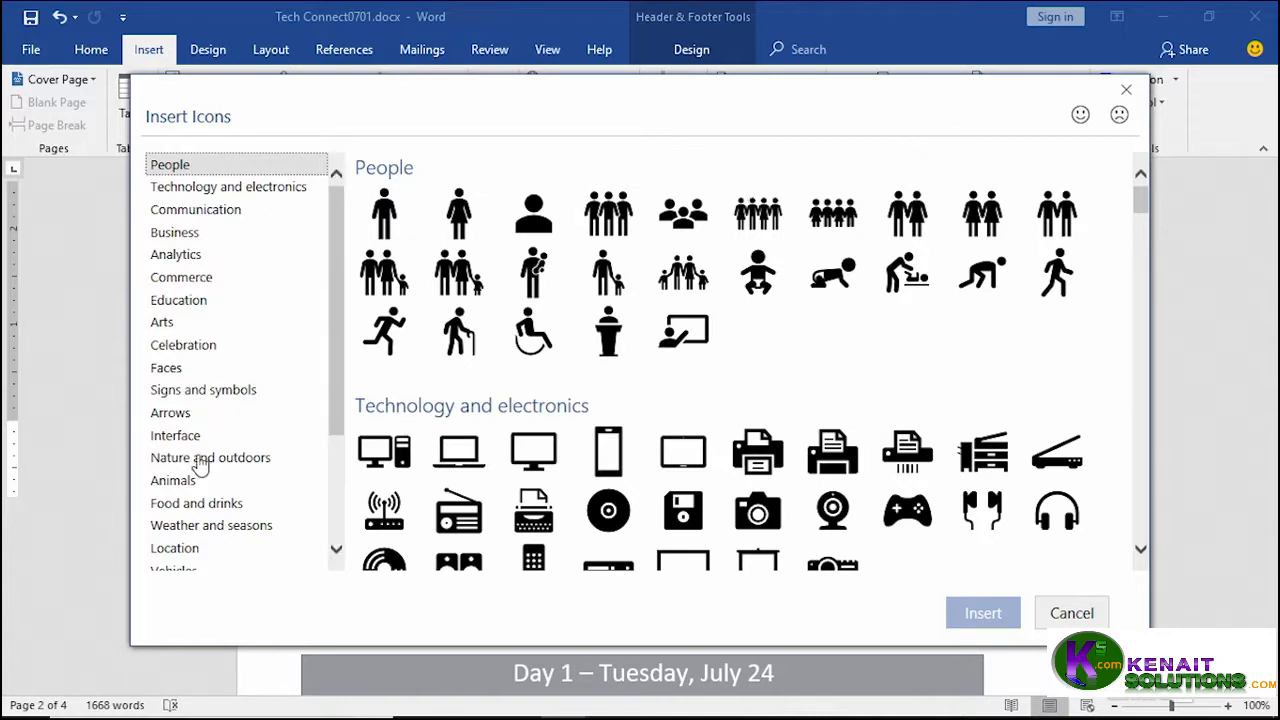
{"action": "left_click", "coordinate": [200, 530]}
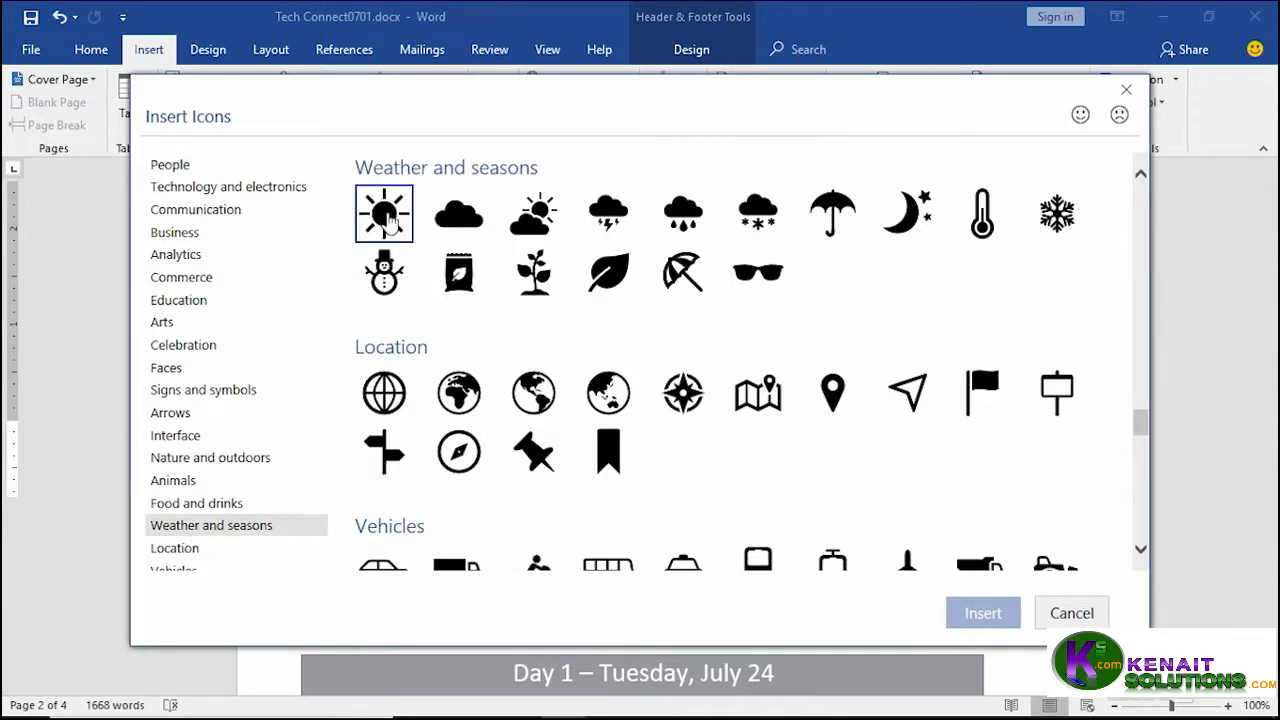
{"action": "left_click", "coordinate": [390, 225]}
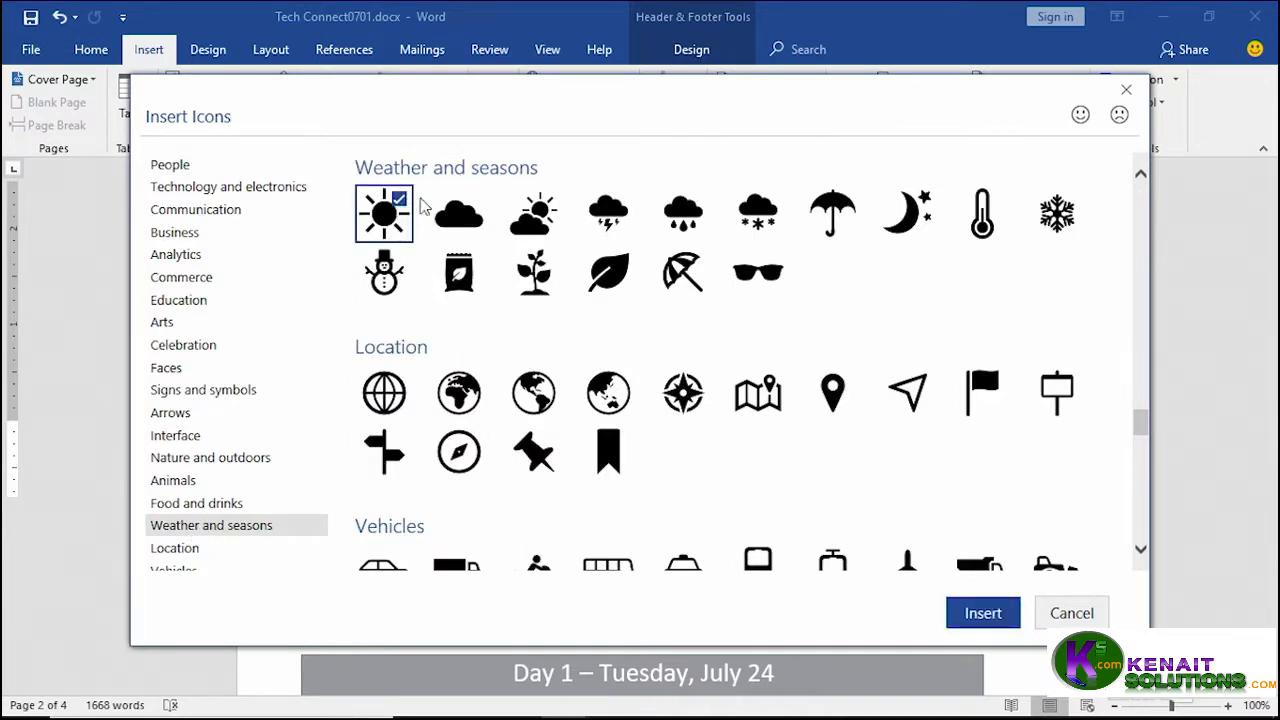
{"action": "left_click", "coordinate": [983, 610]}
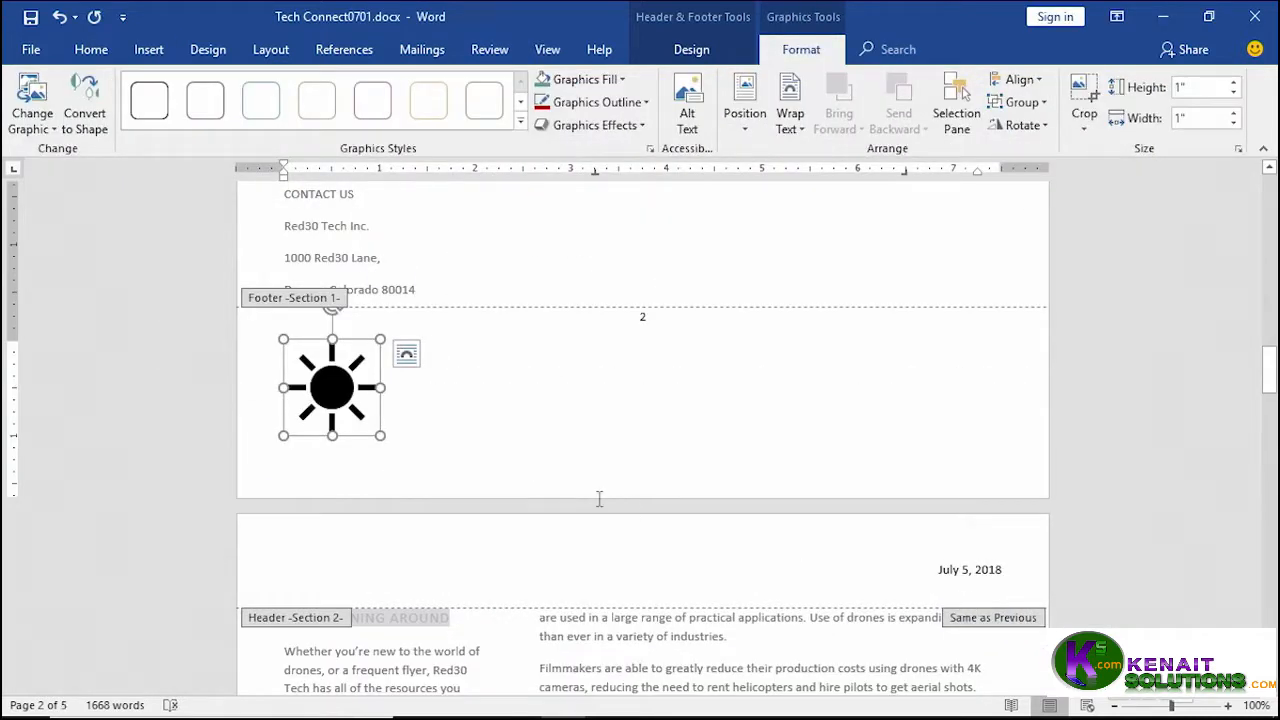
{"action": "left_click_drag", "start_coordinate": [381, 436], "coordinate": [343, 405]}
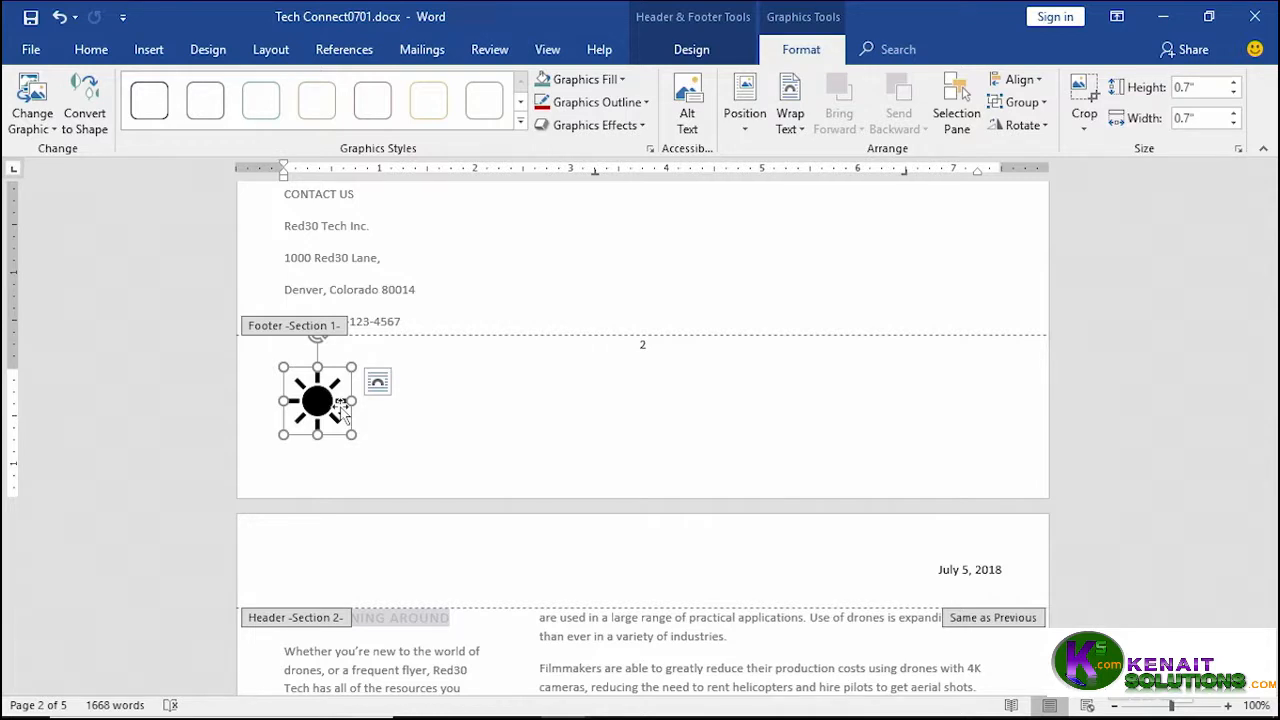
{"action": "scroll", "coordinate": [342, 408], "scroll_direction": "down", "scroll_amount": 1}
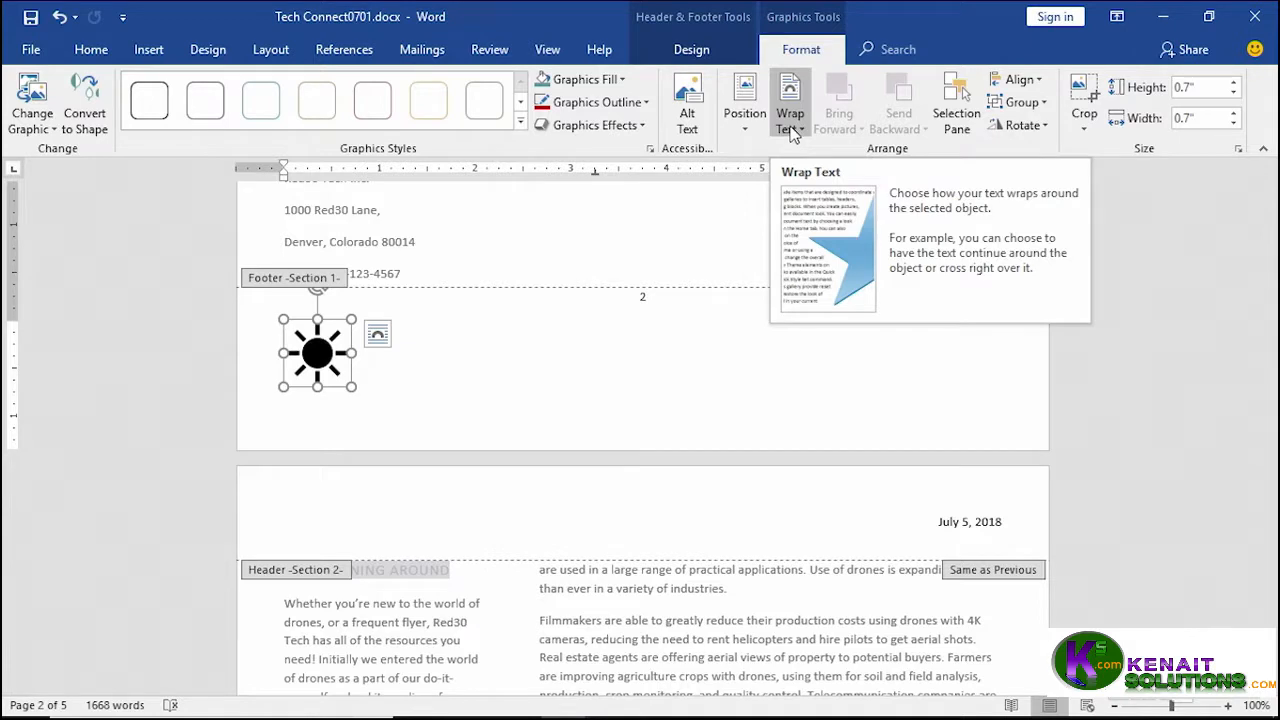
- Set the sun icon's text wrapping to Square and place it against the footer's right margin at about 0.79" square
{"action": "left_click", "coordinate": [793, 130]}
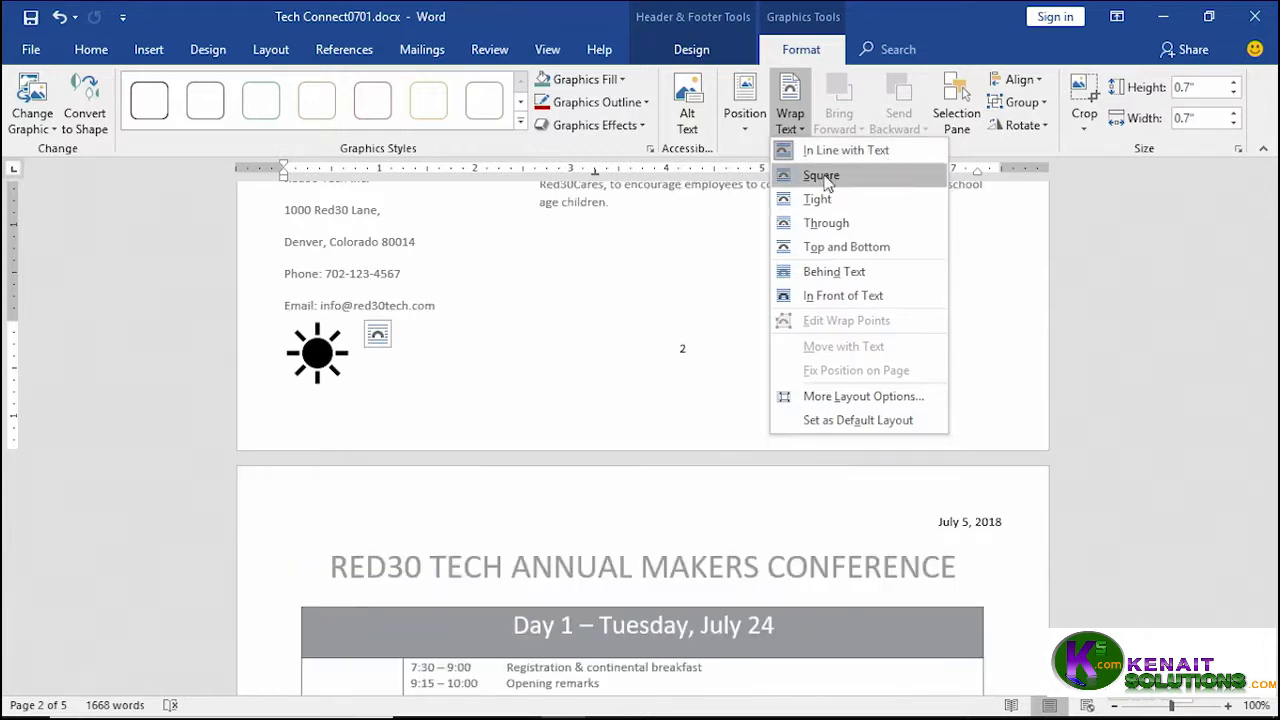
{"action": "left_click", "coordinate": [821, 176]}
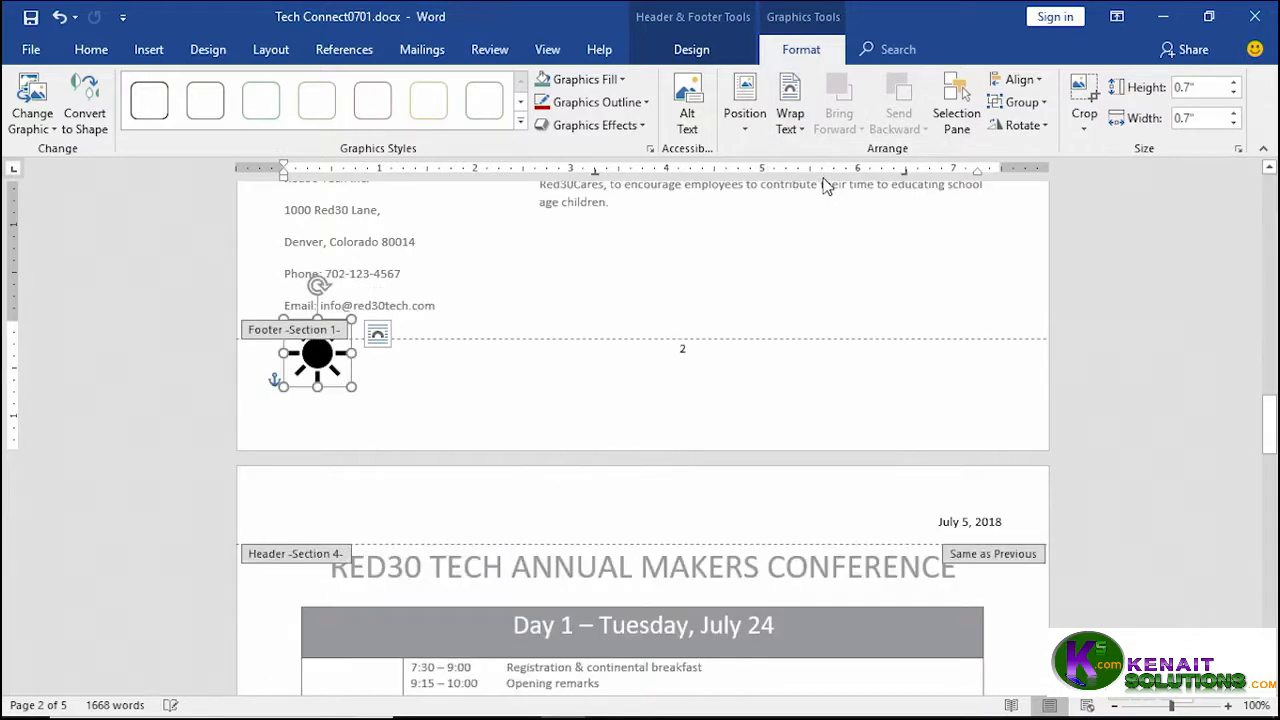
{"action": "left_click_drag", "start_coordinate": [318, 350], "coordinate": [924, 431]}
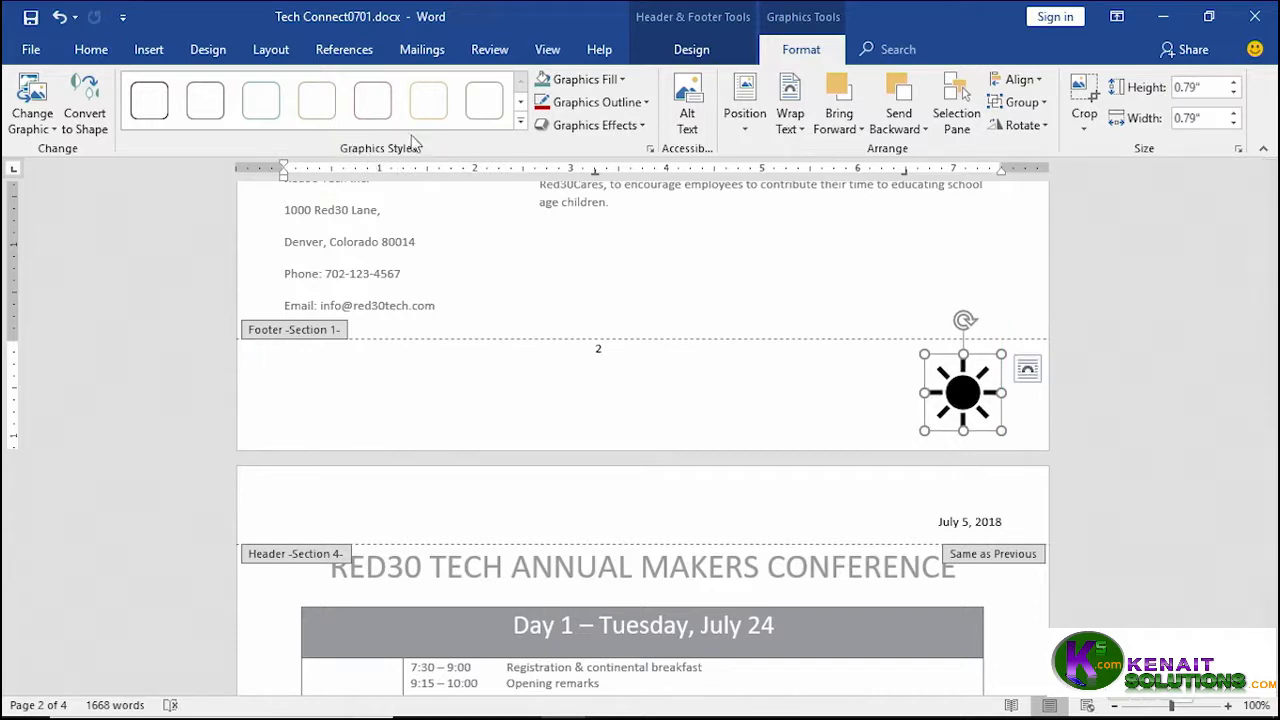
- Apply the rose-outlined white preset to the sun icon and recolor its outline to standard dark red
{"action": "left_click", "coordinate": [520, 121]}
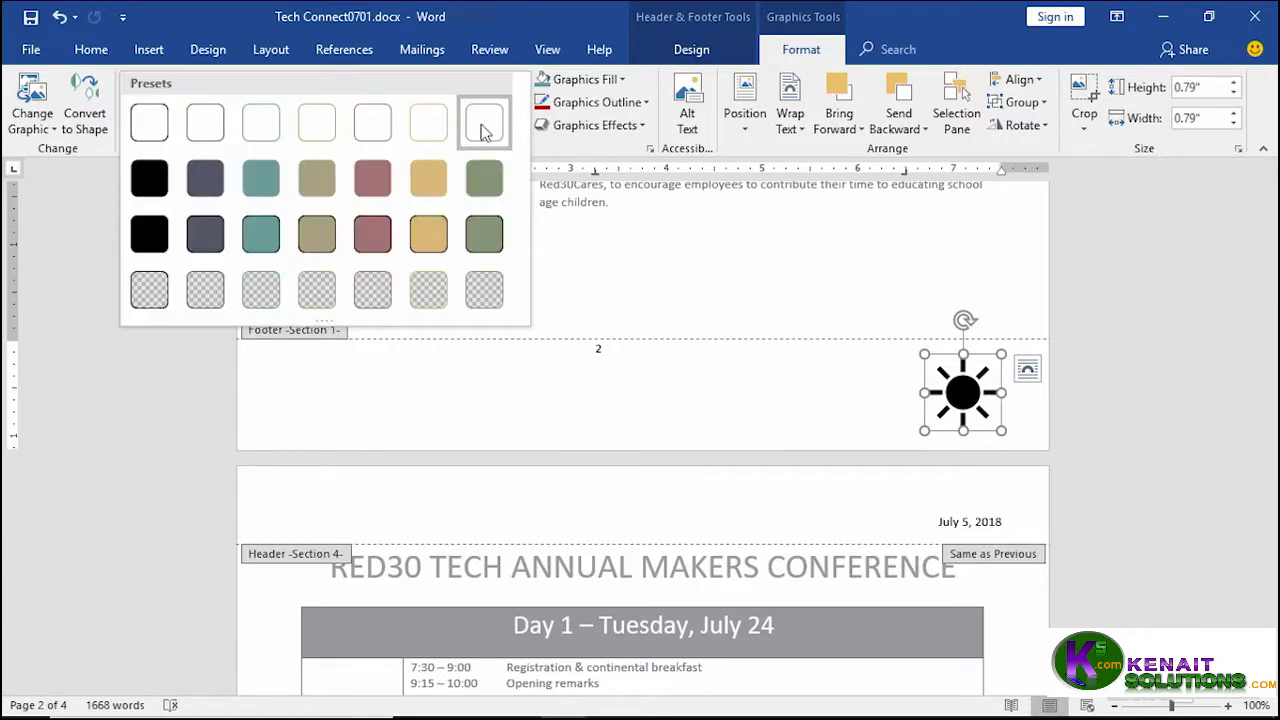
{"action": "left_click", "coordinate": [375, 146]}
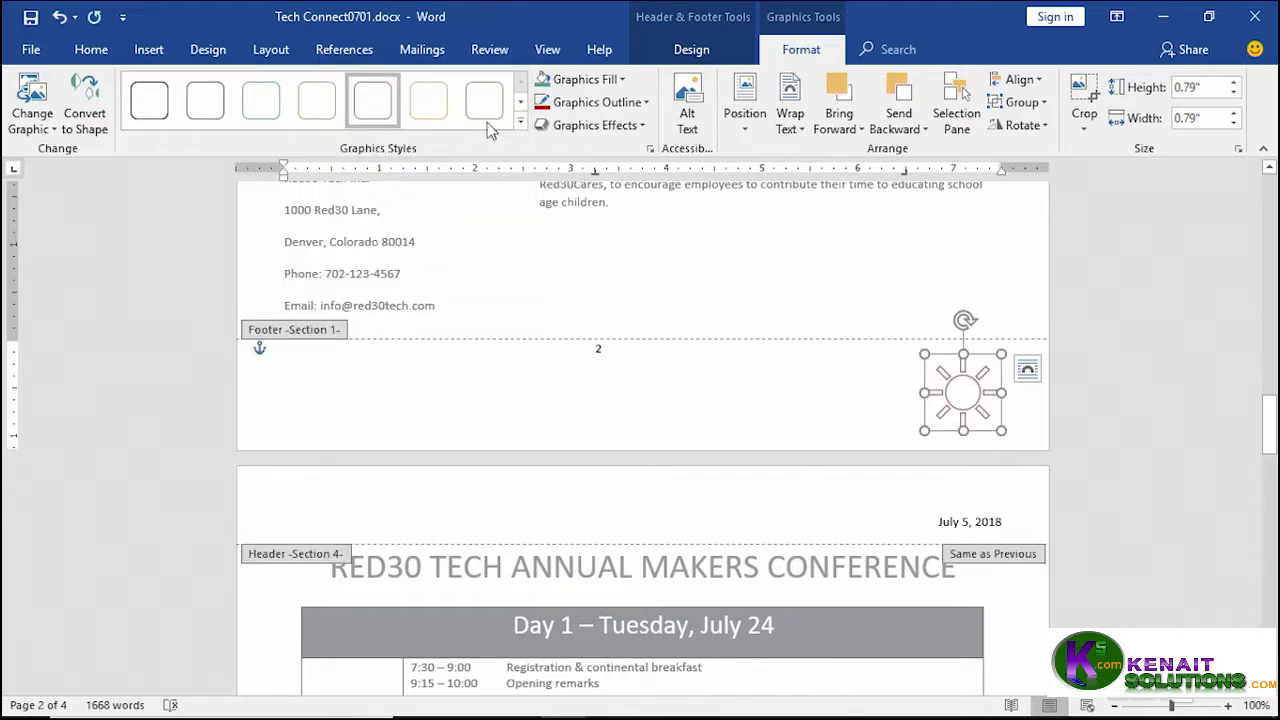
{"action": "left_click", "coordinate": [632, 104]}
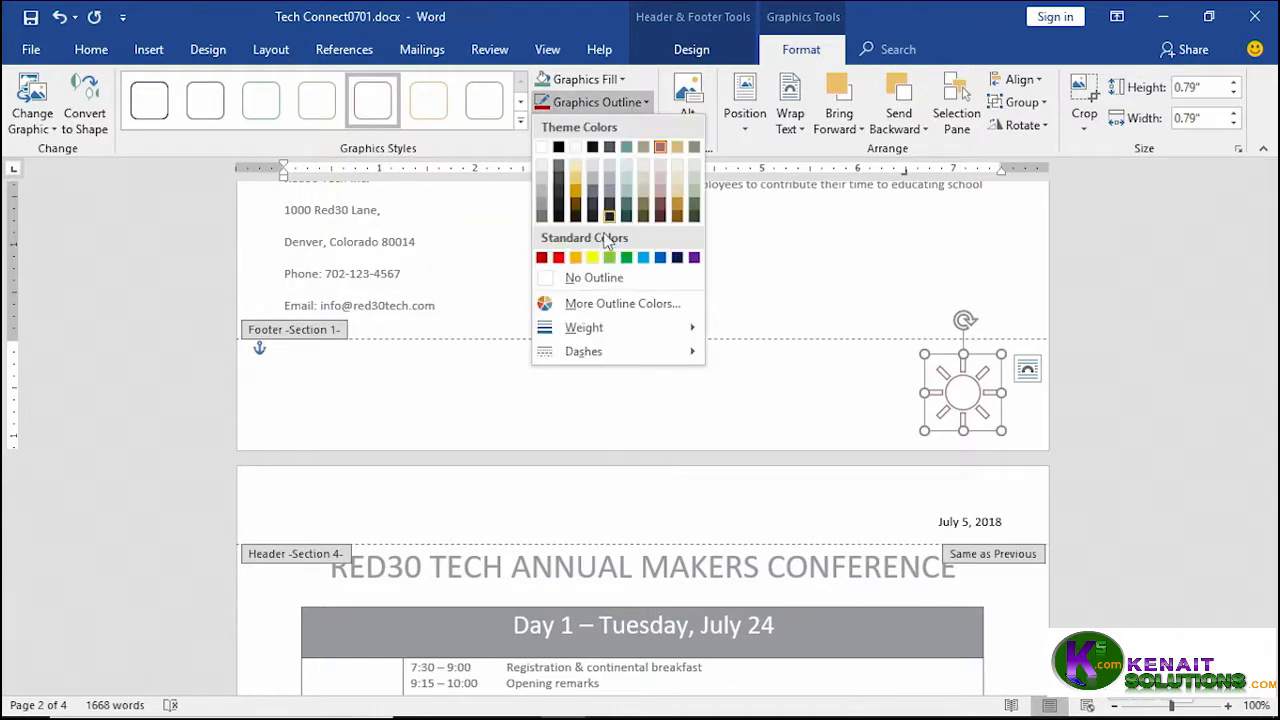
{"action": "left_click", "coordinate": [541, 258]}
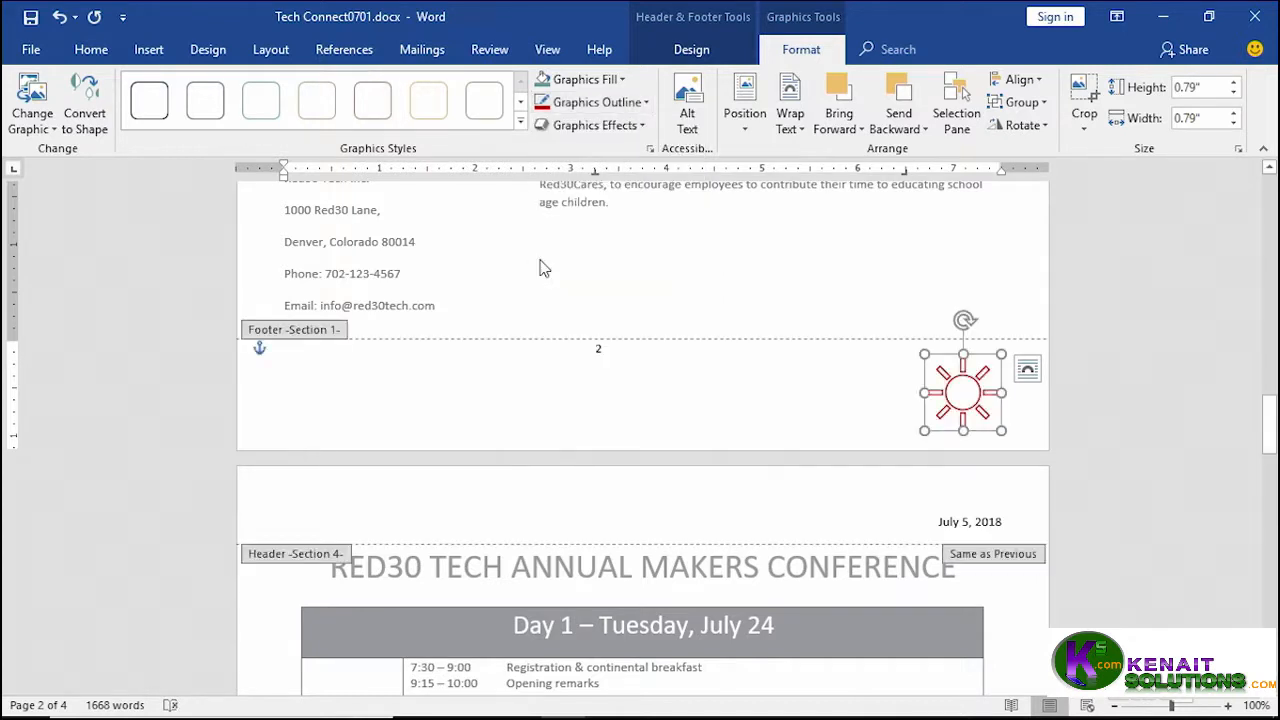
- Set the sun icon's outline weight to 1½ pt
{"action": "left_click", "coordinate": [640, 102]}
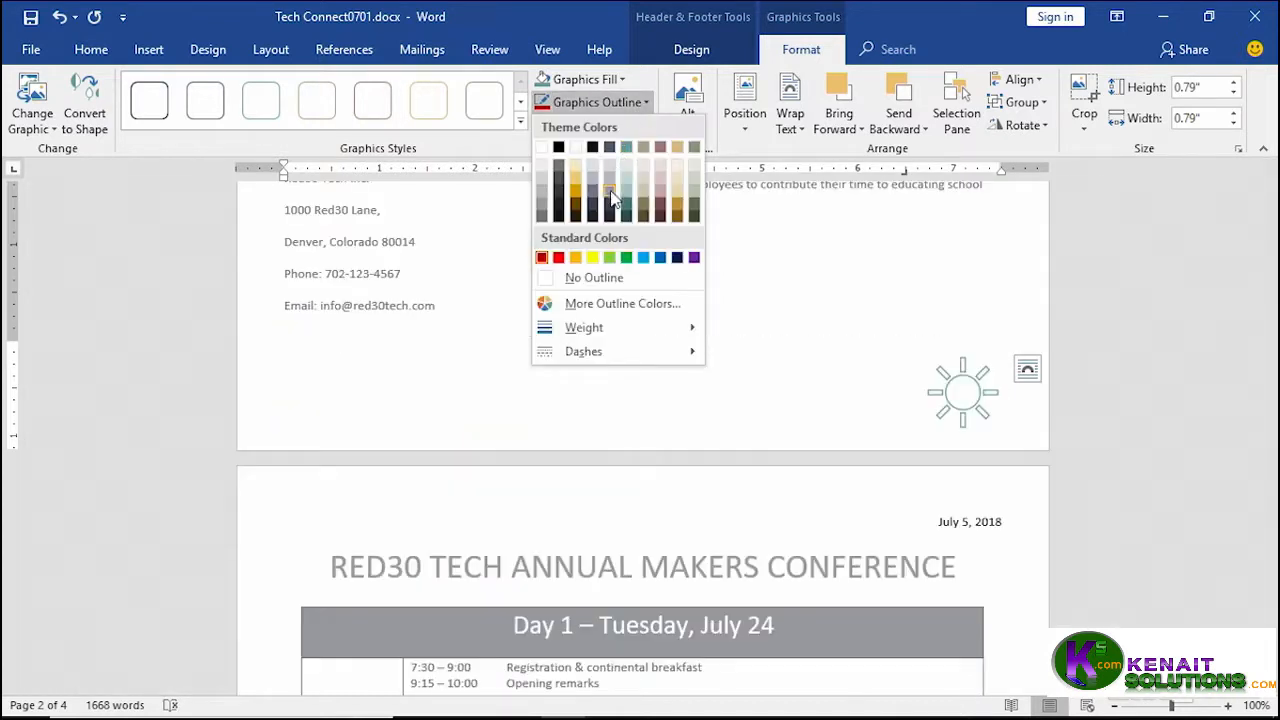
{"action": "mouse_move", "coordinate": [603, 338]}
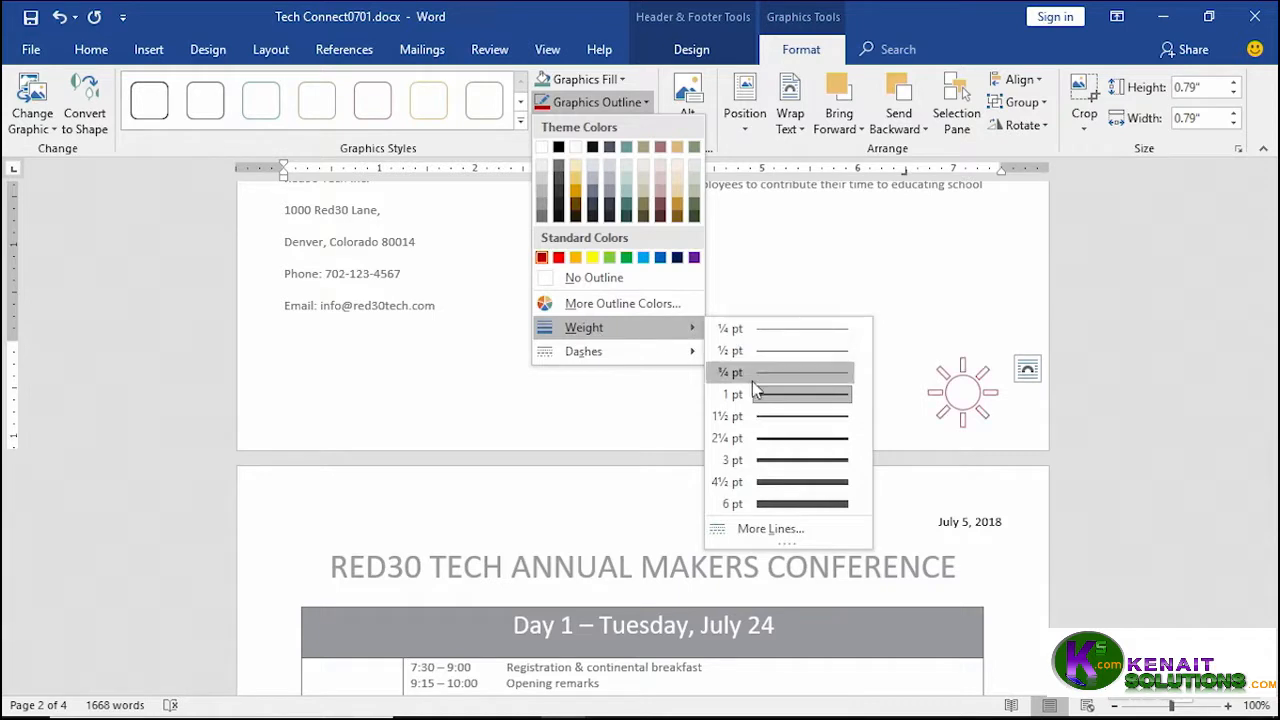
{"action": "left_click", "coordinate": [760, 417]}
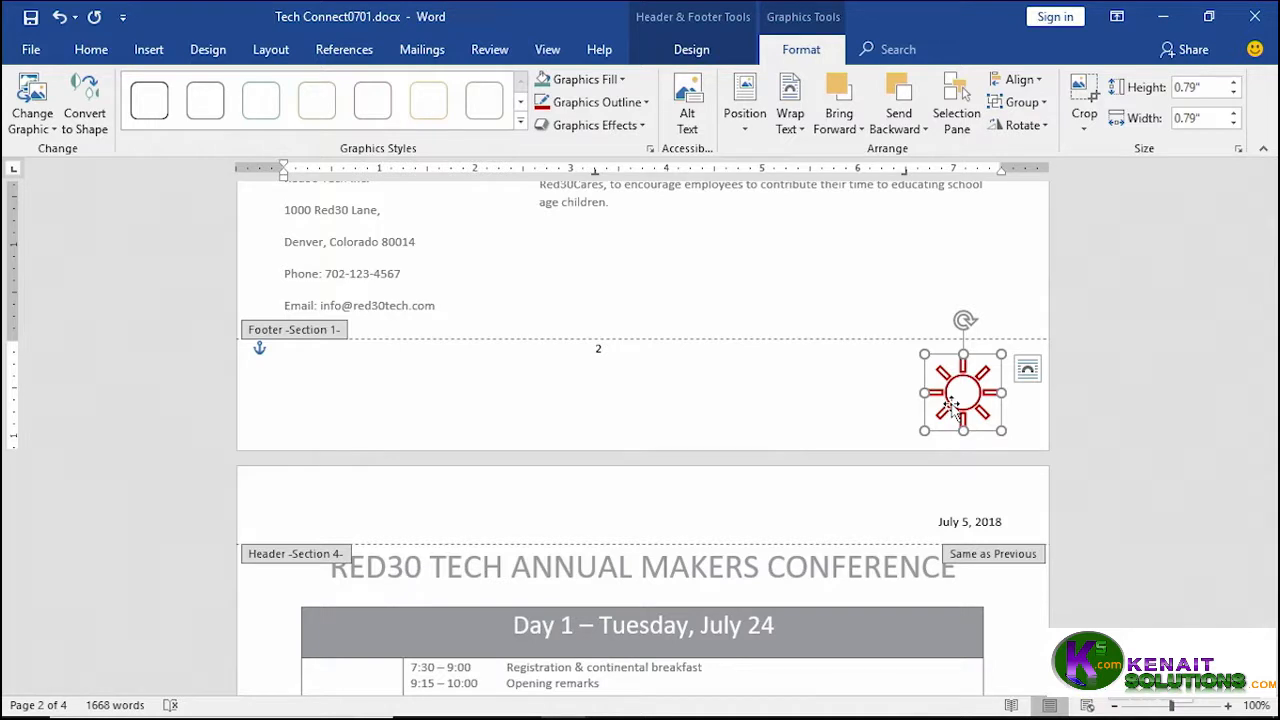
- Delete the sun icon and return the cursor to the footer line below the page number
{"action": "key", "text": "Delete"}
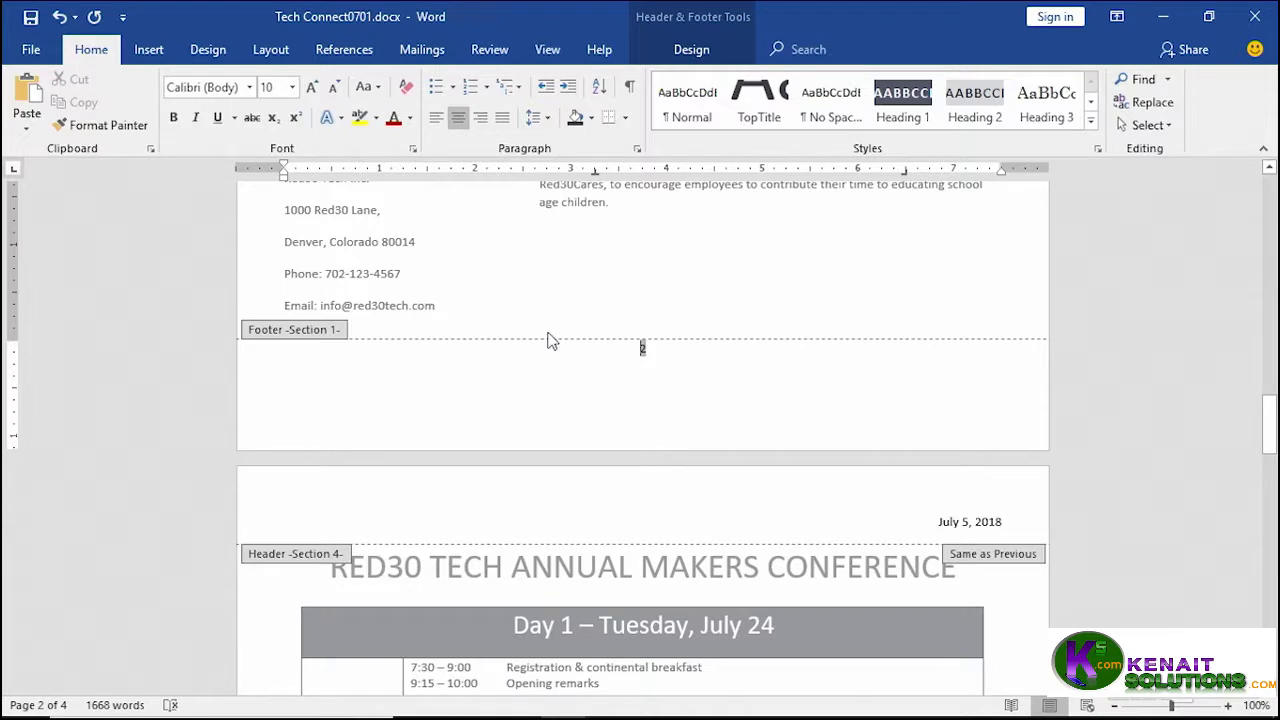
{"action": "left_click", "coordinate": [787, 399]}
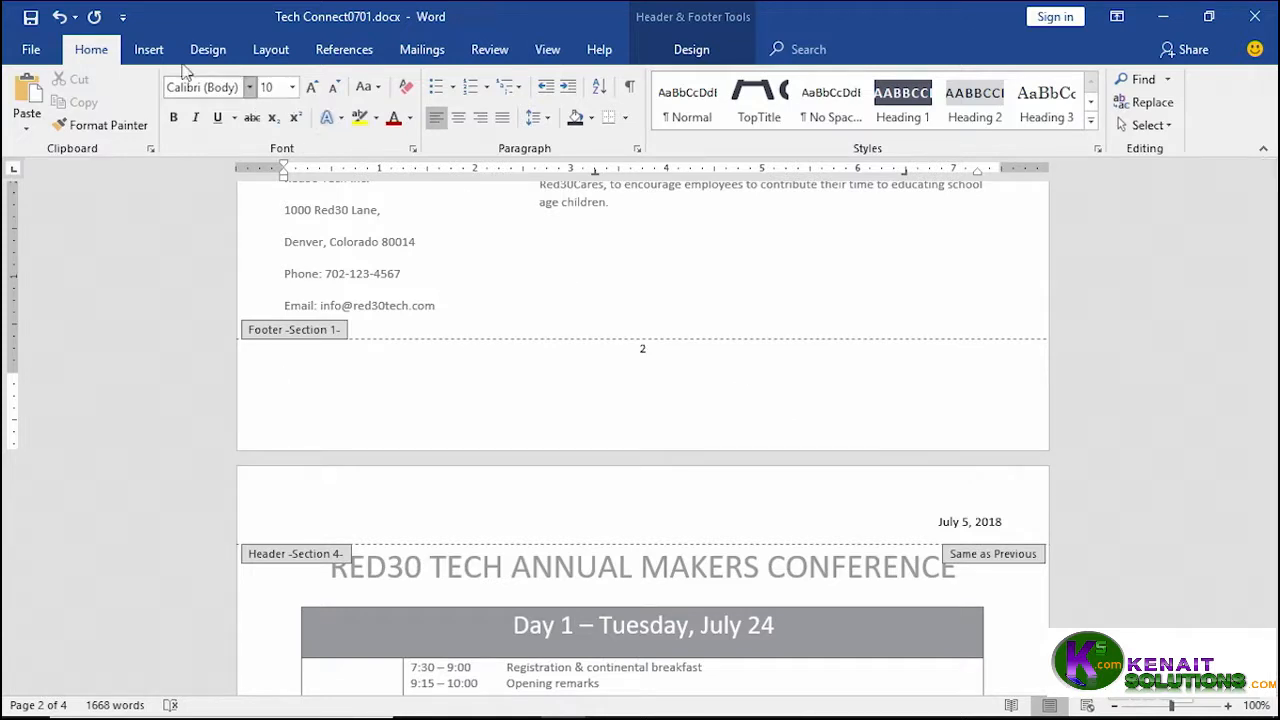
- Draw a Sun basic shape about 1.46" wide and 1.01" high near the right margin of the page 2 footer
{"action": "left_click", "coordinate": [152, 50]}
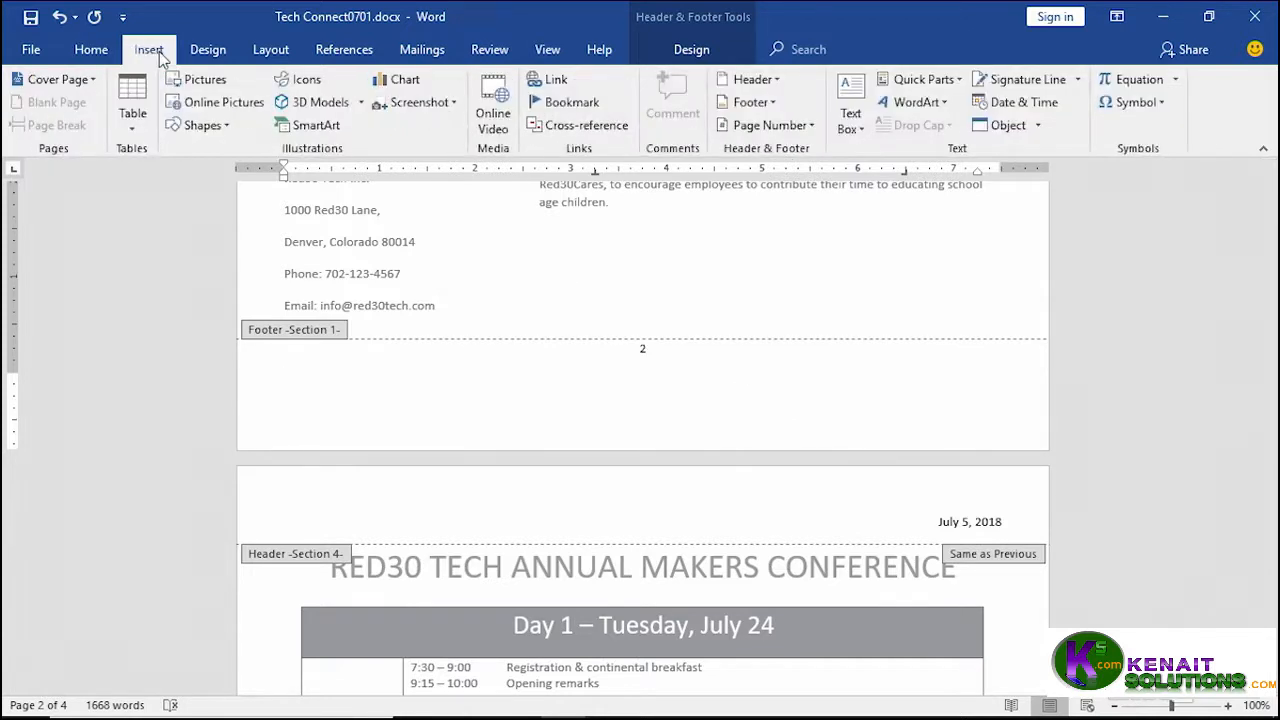
{"action": "left_click", "coordinate": [200, 126]}
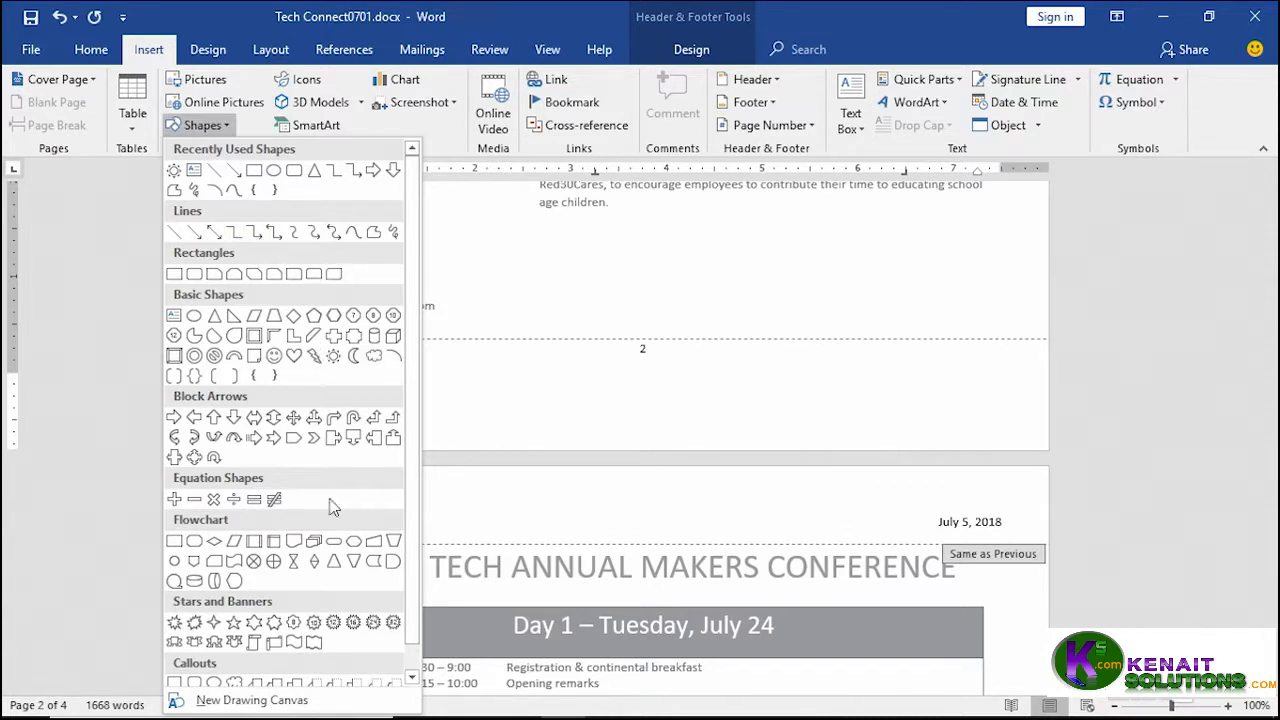
{"action": "left_click_drag", "start_coordinate": [411, 507], "coordinate": [413, 592]}
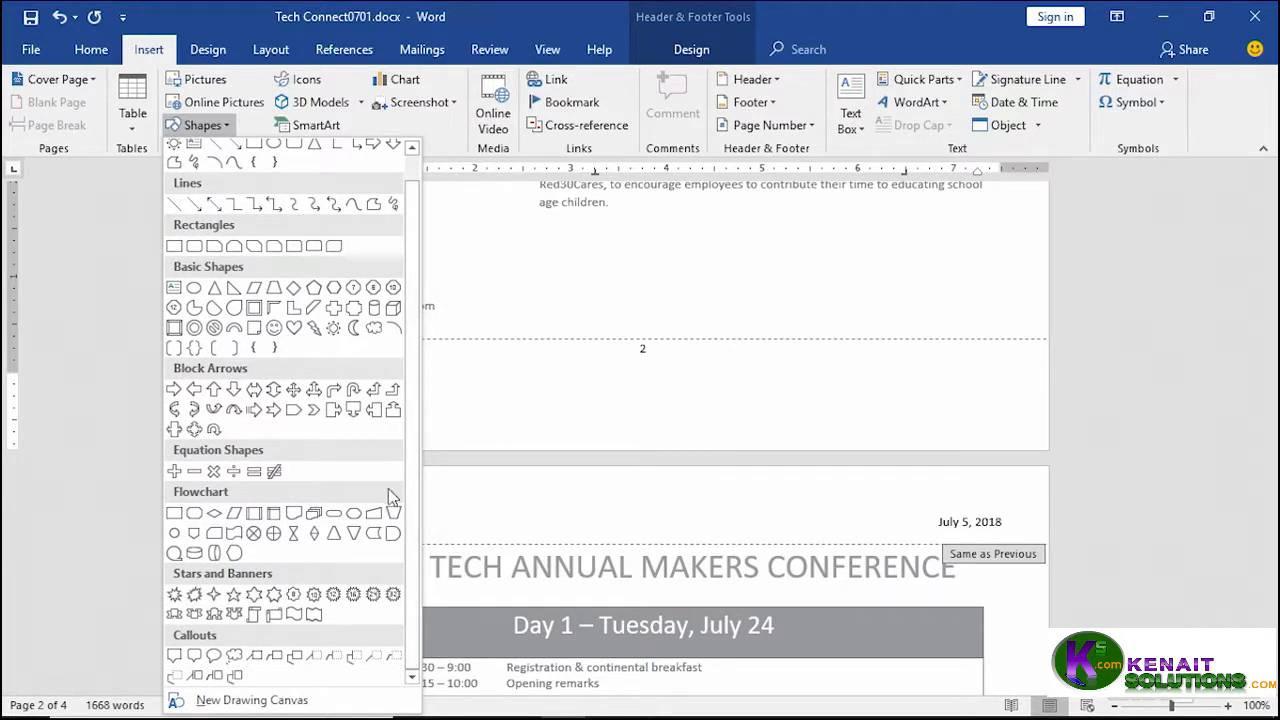
{"action": "left_click", "coordinate": [334, 330]}
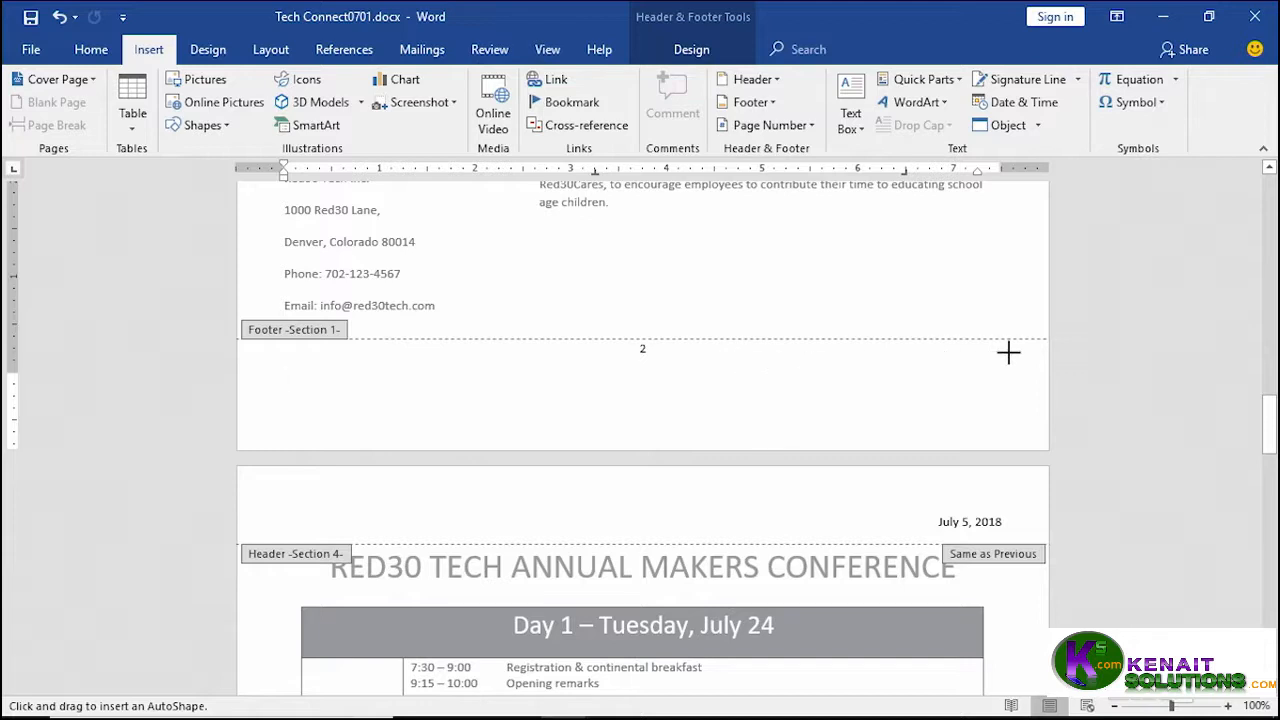
{"action": "mouse_move", "coordinate": [866, 346]}
{"action": "left_mouse_down"}
{"action": "mouse_move", "coordinate": [991, 411]}
{"action": "mouse_move", "coordinate": [1005, 442]}
{"action": "left_mouse_up"}
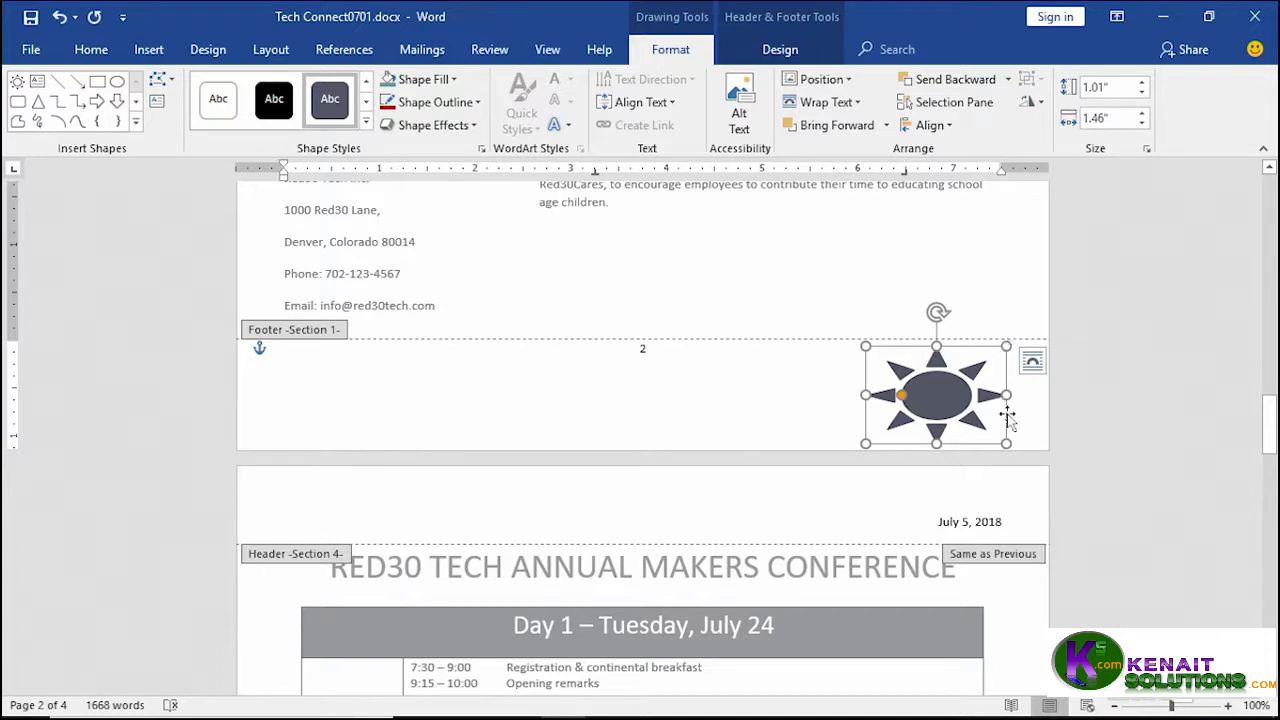
- Resize the sun shape to about 1.44" wide by 0.98" high and nudge the adjustment of its center
{"action": "left_click_drag", "start_coordinate": [1005, 443], "coordinate": [1003, 440]}
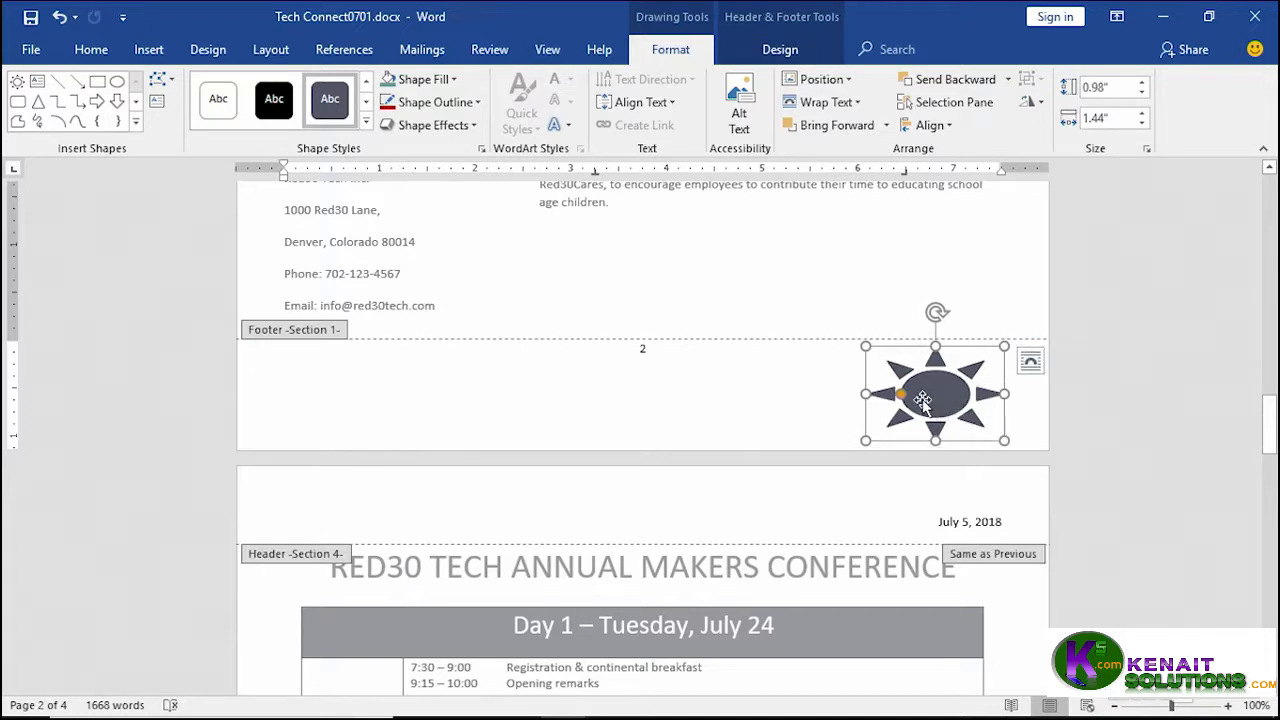
{"action": "mouse_move", "coordinate": [900, 395]}
{"action": "left_mouse_down"}
{"action": "mouse_move", "coordinate": [925, 400]}
{"action": "mouse_move", "coordinate": [904, 401]}
{"action": "left_mouse_up"}
{"action": "mouse_move", "coordinate": [898, 401]}
{"action": "left_mouse_down"}
{"action": "mouse_move", "coordinate": [911, 403]}
{"action": "mouse_move", "coordinate": [900, 402]}
{"action": "left_mouse_up"}
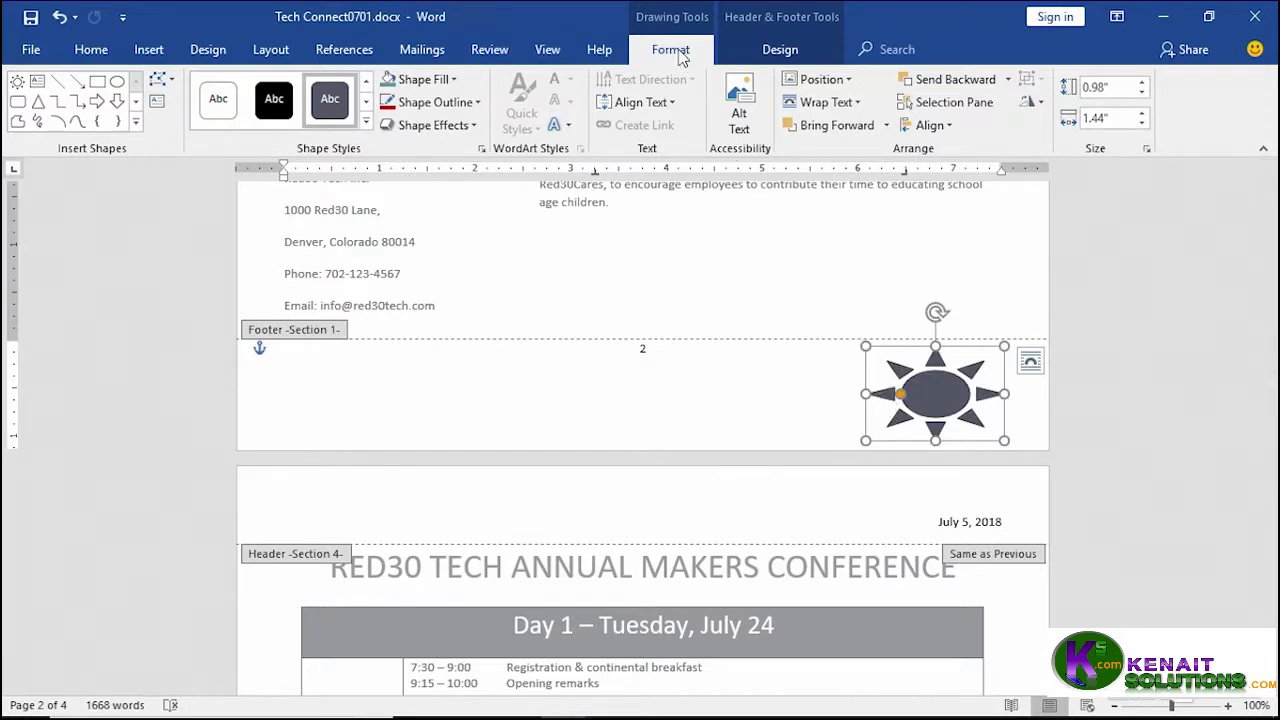
- Apply the rose-outlined white theme style to the sun shape and recolor its outline to standard dark red
{"action": "left_click", "coordinate": [366, 123]}
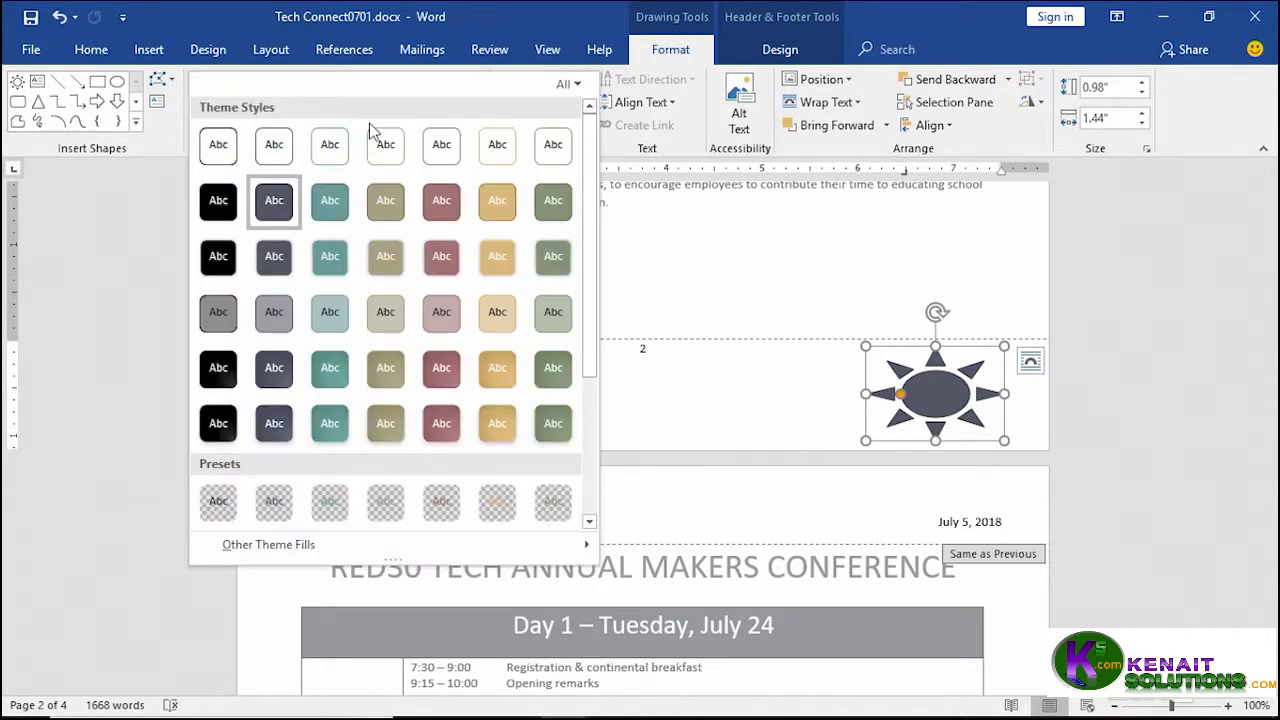
{"action": "left_click", "coordinate": [441, 148]}
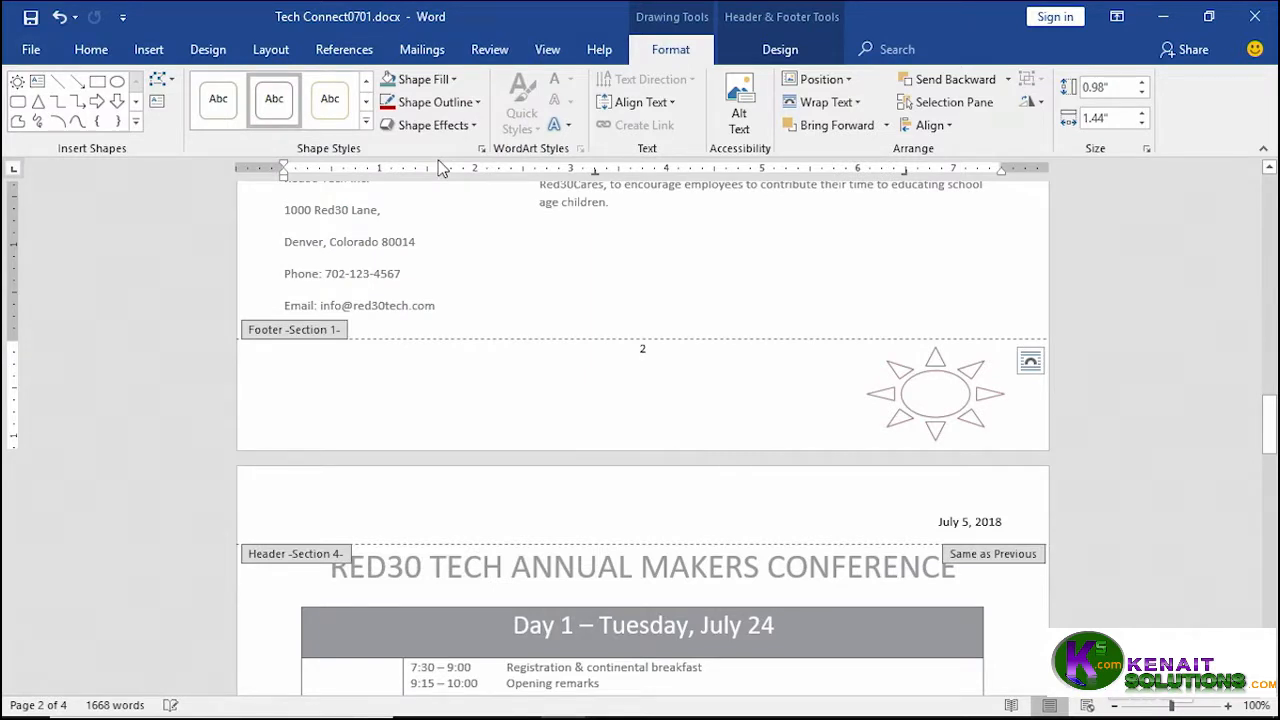
{"action": "left_click", "coordinate": [468, 103]}
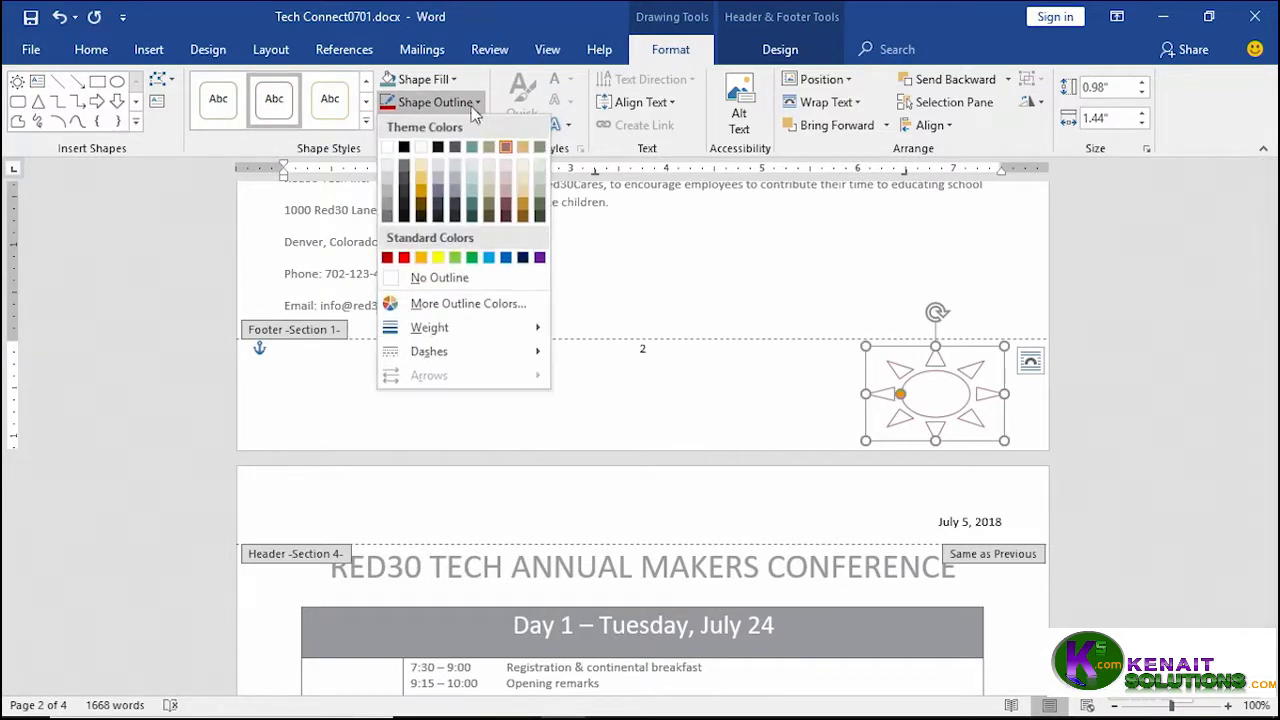
{"action": "left_click", "coordinate": [388, 258]}
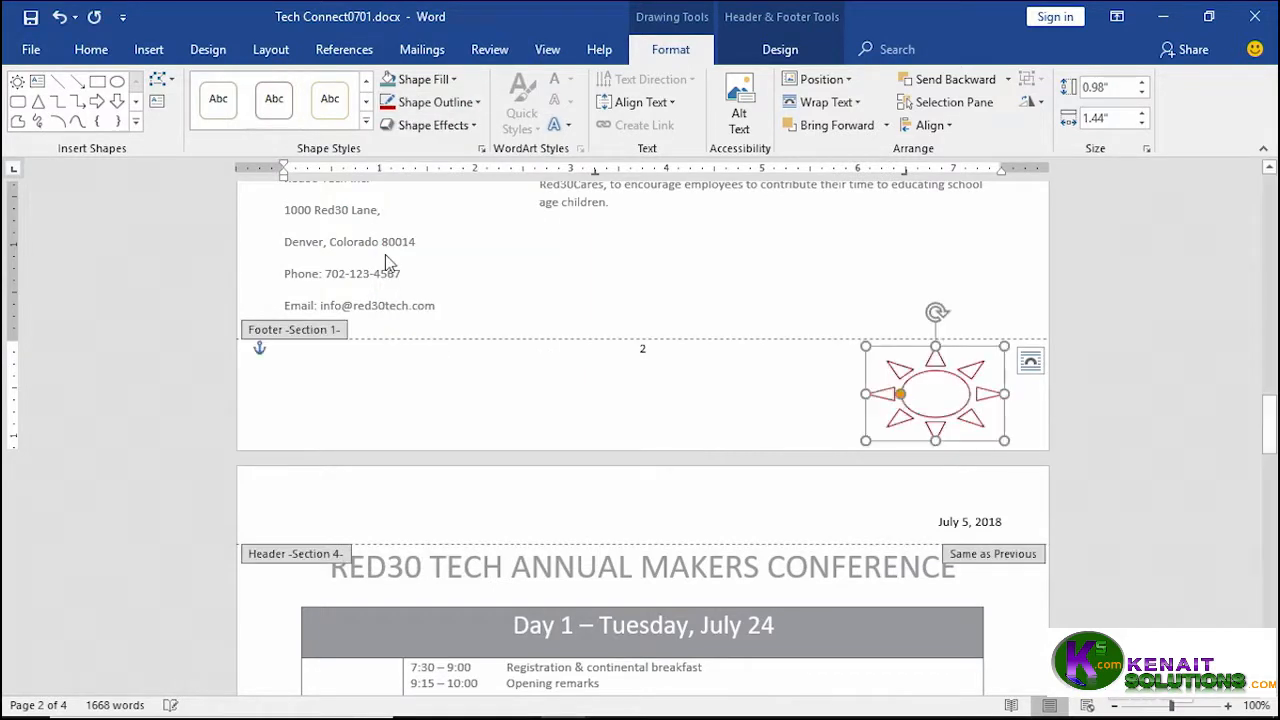
- Set the outline weight of the footer's sun shape to 1½ pt
{"action": "left_click", "coordinate": [458, 102]}
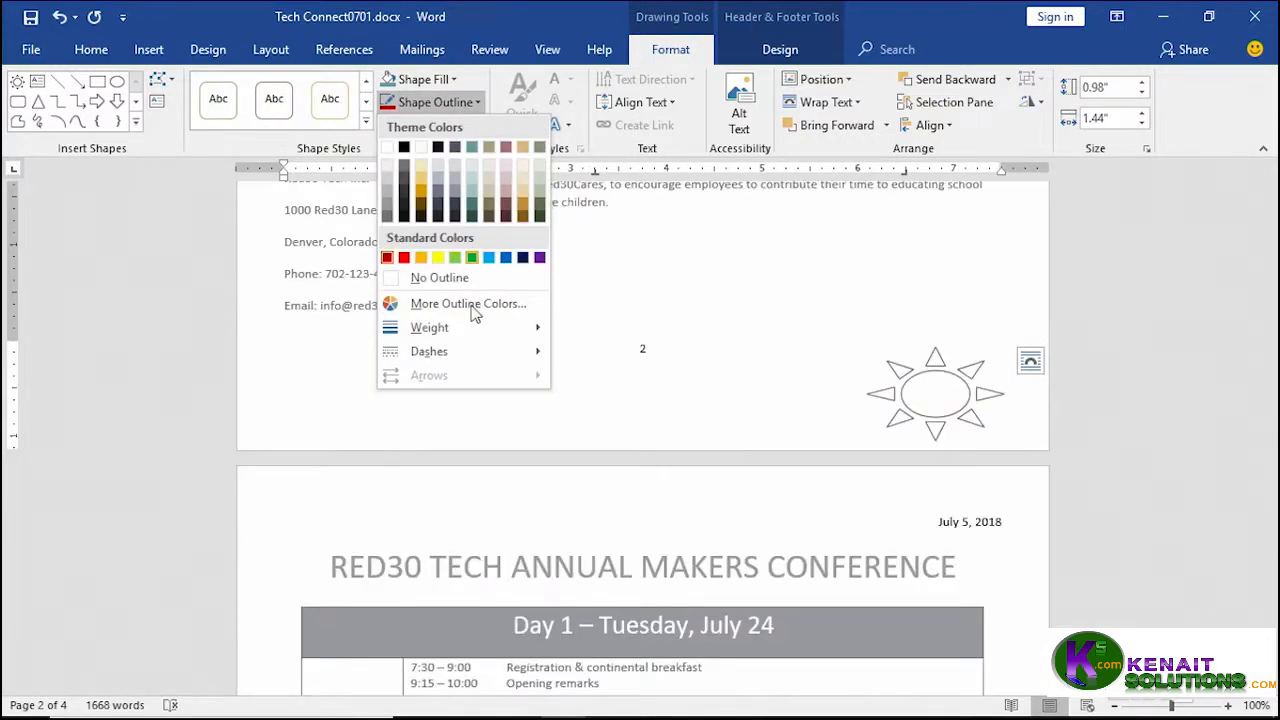
{"action": "mouse_move", "coordinate": [472, 332]}
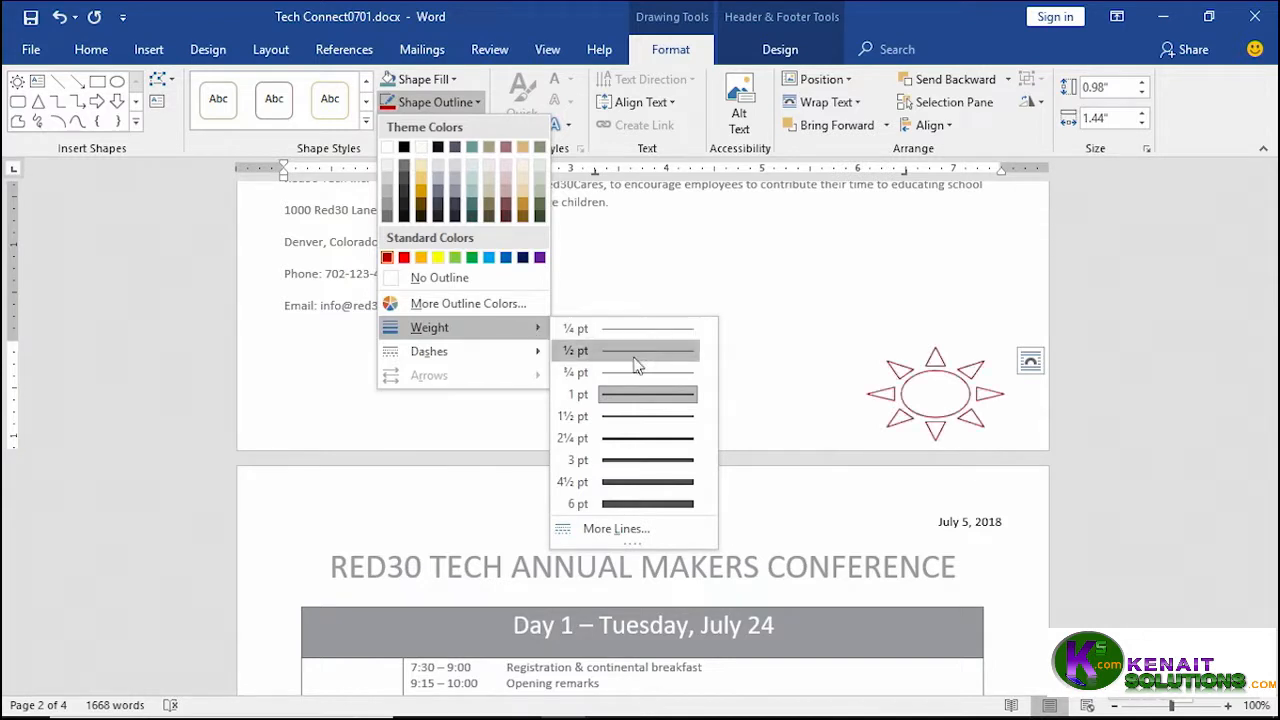
{"action": "left_click", "coordinate": [637, 420]}
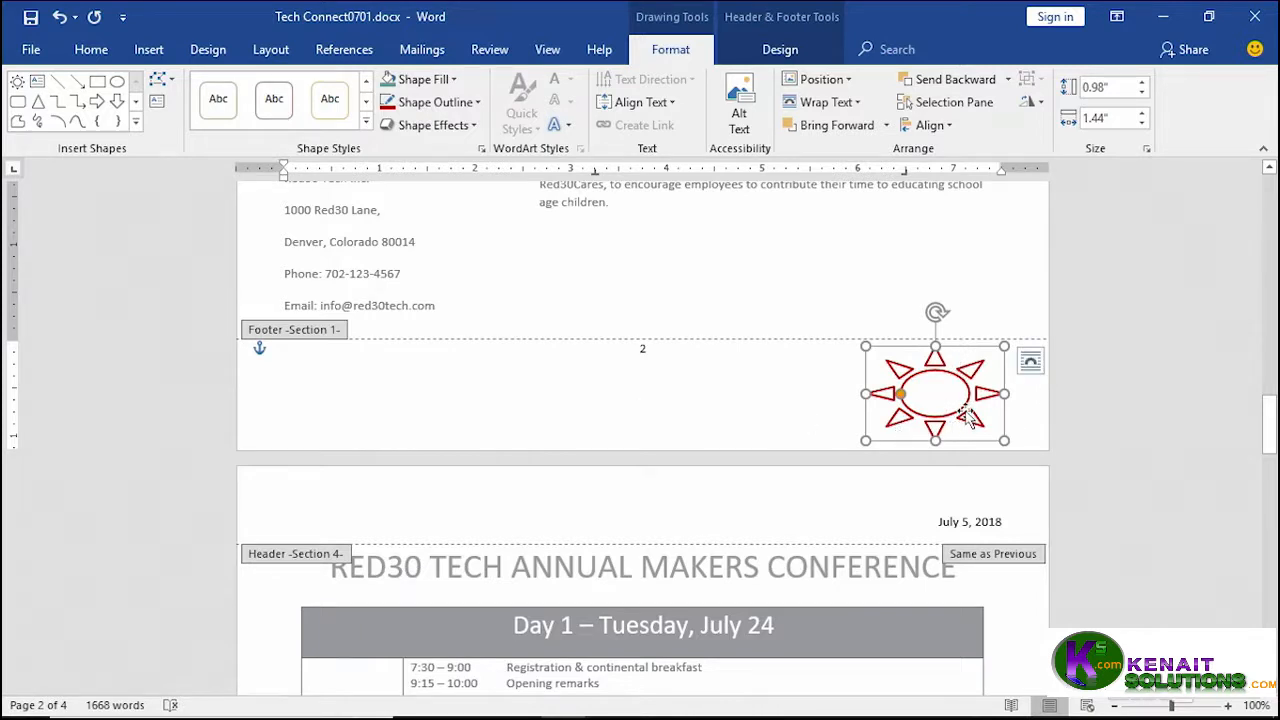
- Add the text 30 inside the sun, format it bold, dark red and 12 pt, and return to the document body
{"action": "type", "text": "30"}
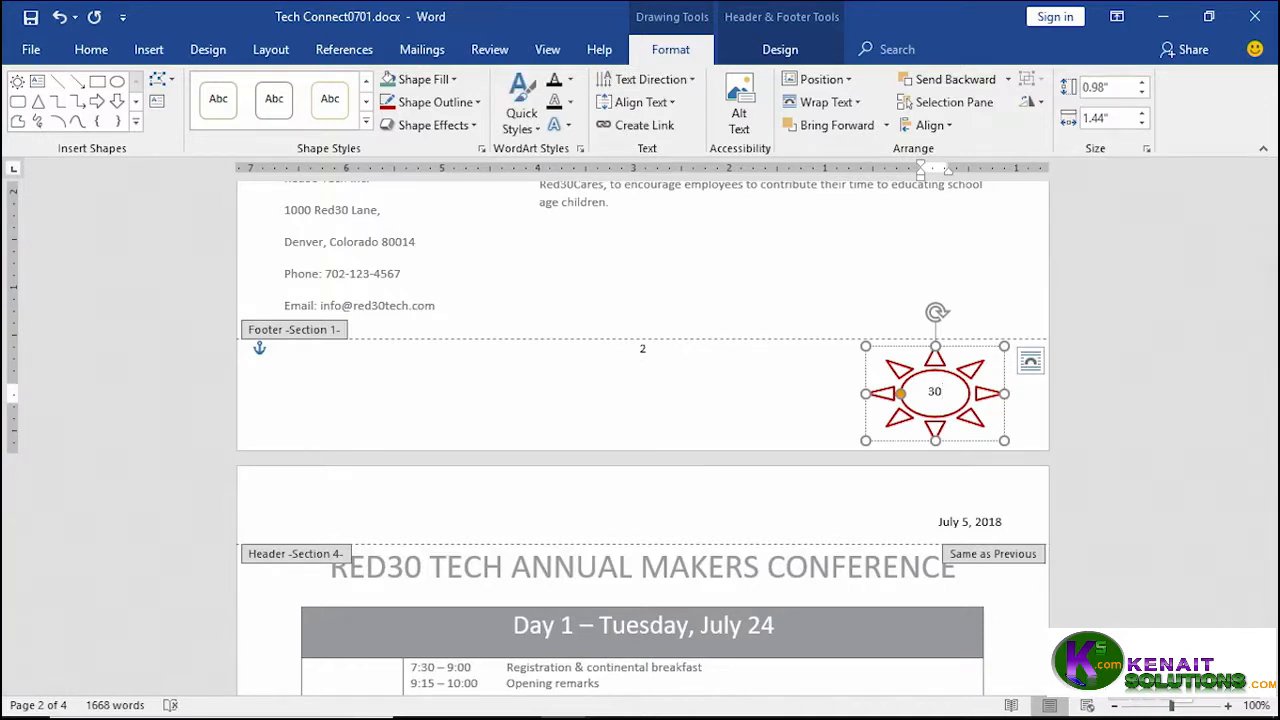
{"action": "double_click", "coordinate": [935, 390]}
{"action": "left_click_drag", "start_coordinate": [940, 390], "coordinate": [940, 397]}
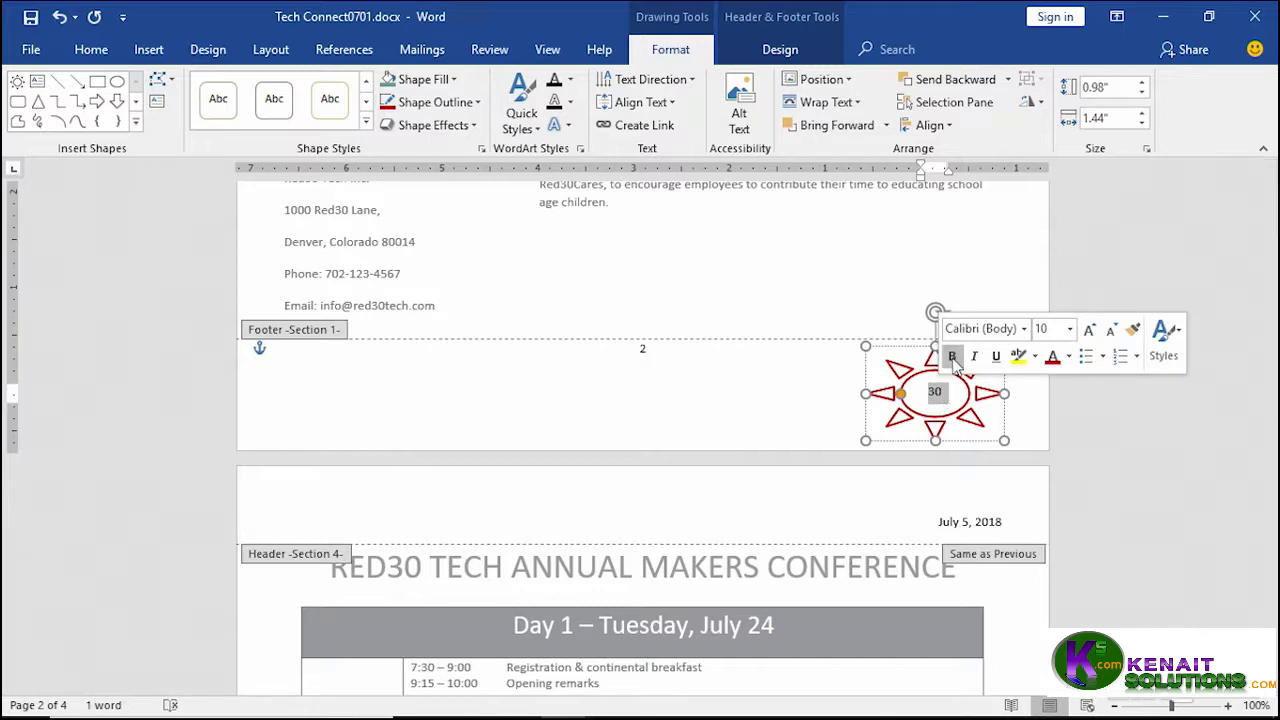
{"action": "left_click", "coordinate": [953, 360]}
{"action": "left_click", "coordinate": [1069, 357]}
{"action": "left_click", "coordinate": [1053, 537]}
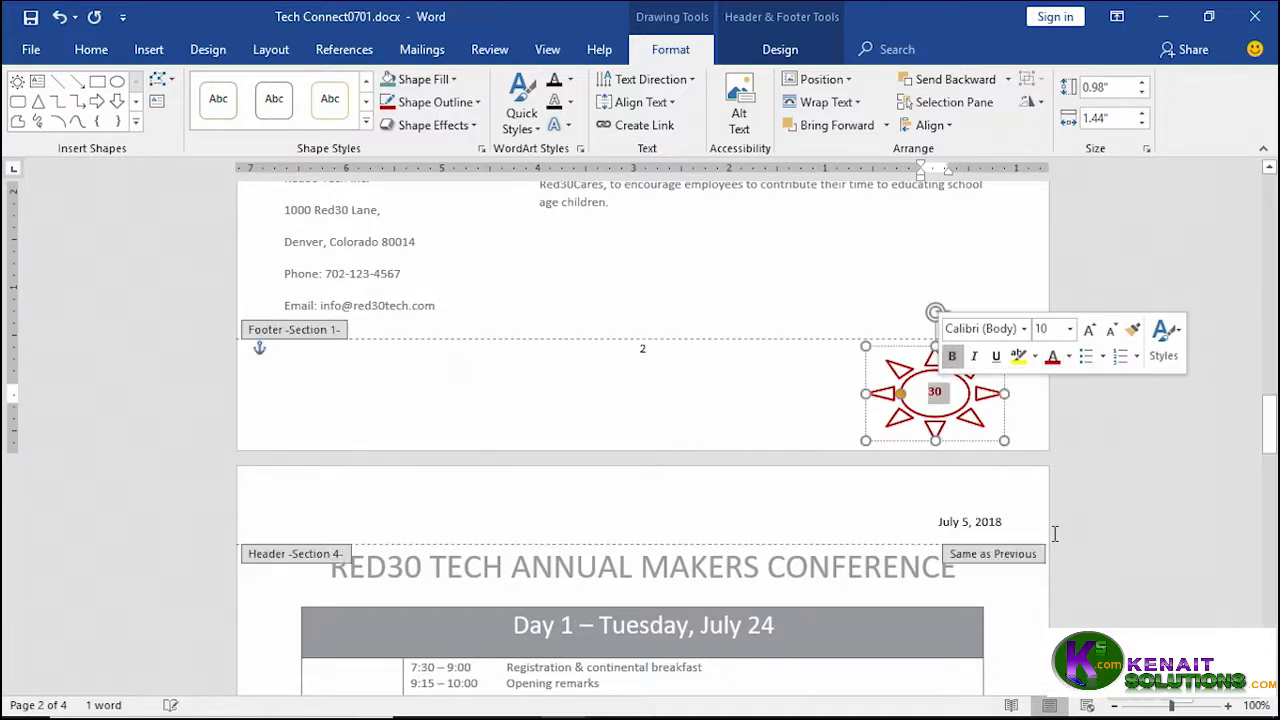
{"action": "left_click", "coordinate": [1090, 334]}
{"action": "left_click", "coordinate": [1090, 334]}
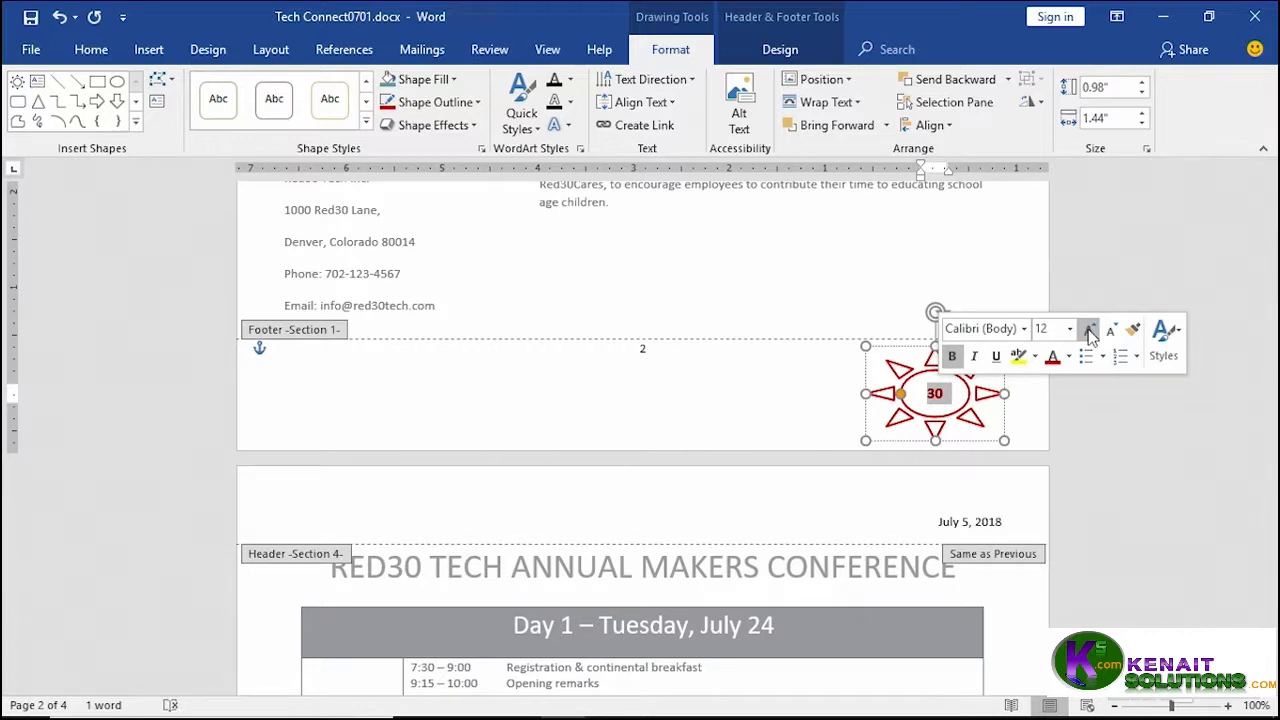
{"action": "left_click", "coordinate": [733, 398]}
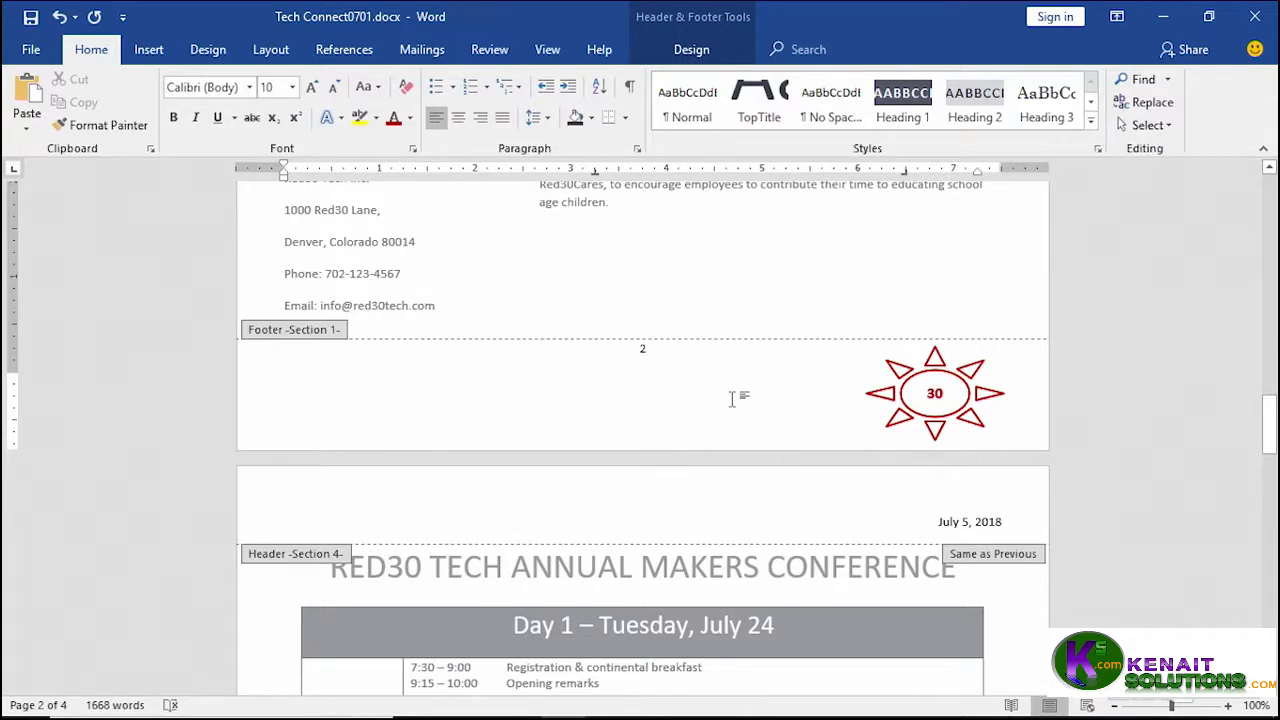
{"action": "double_click", "coordinate": [770, 248]}
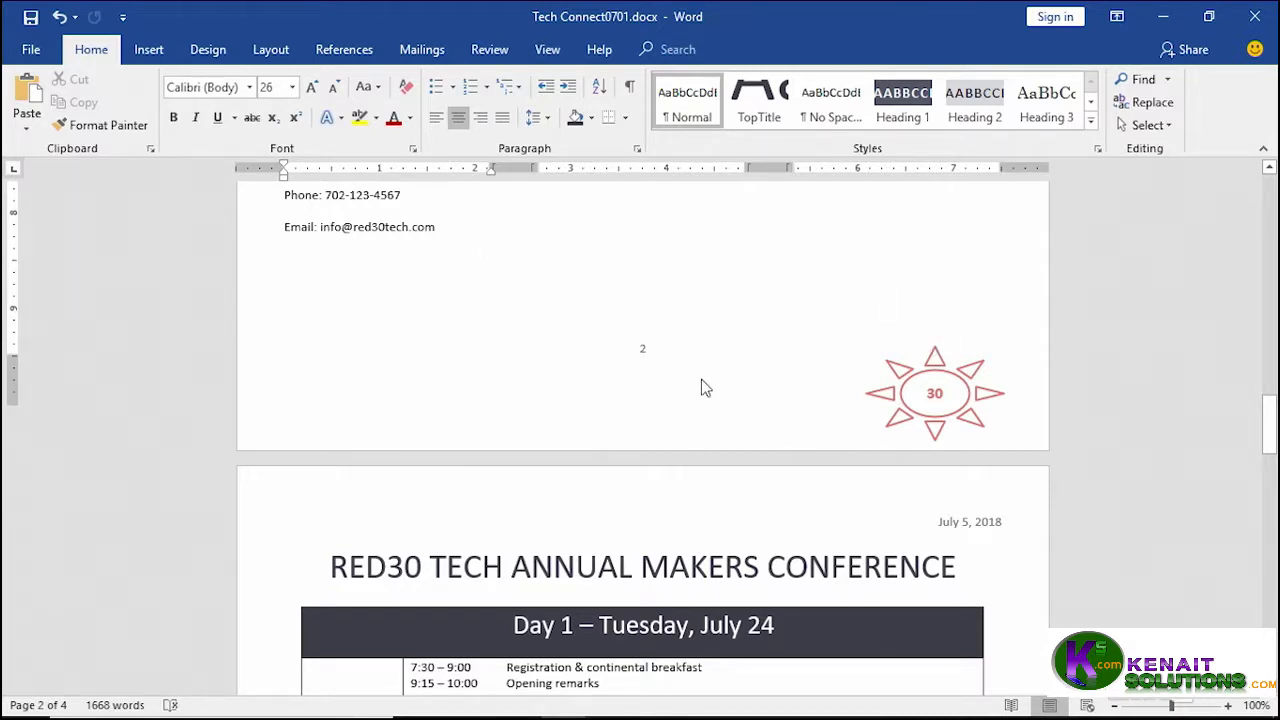
- Check the footers on pages 3 and 4 for the sun graphic and return to page 2
{"action": "scroll", "coordinate": [703, 380], "scroll_direction": "down", "scroll_amount": 3}
{"action": "scroll", "coordinate": [703, 379], "scroll_direction": "down", "scroll_amount": 17}
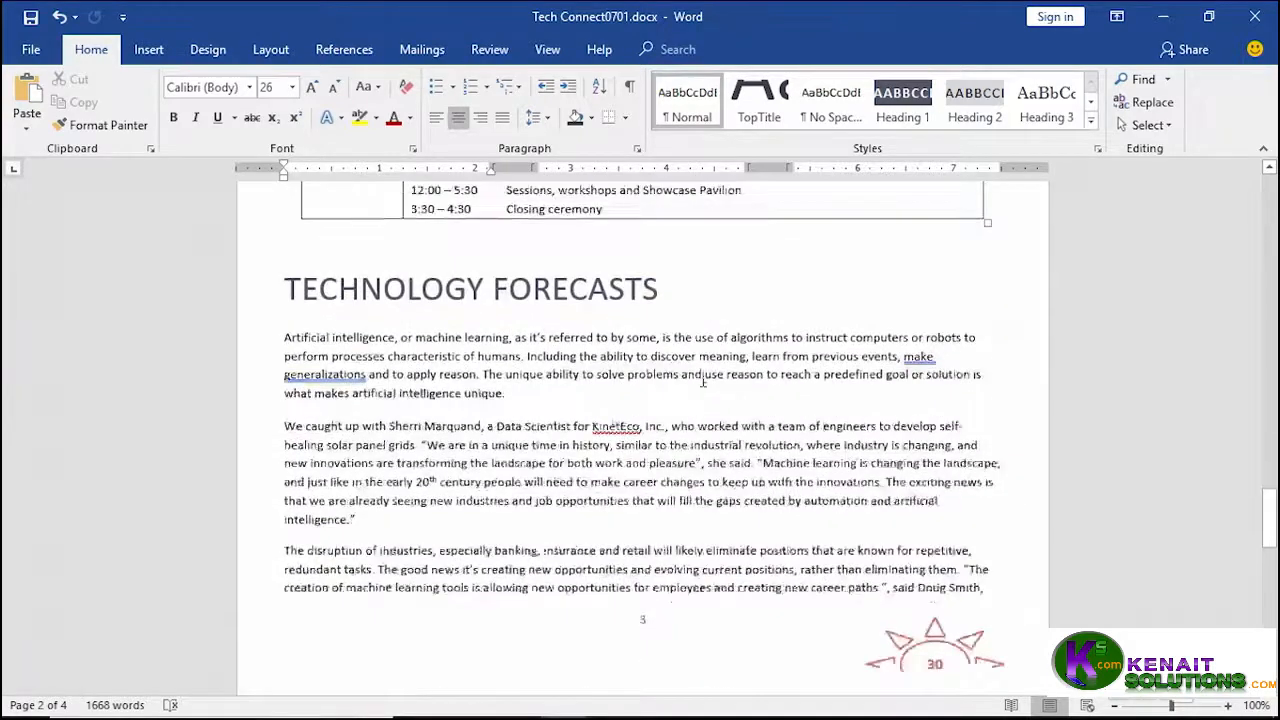
{"action": "scroll", "coordinate": [703, 378], "scroll_direction": "down", "scroll_amount": 16}
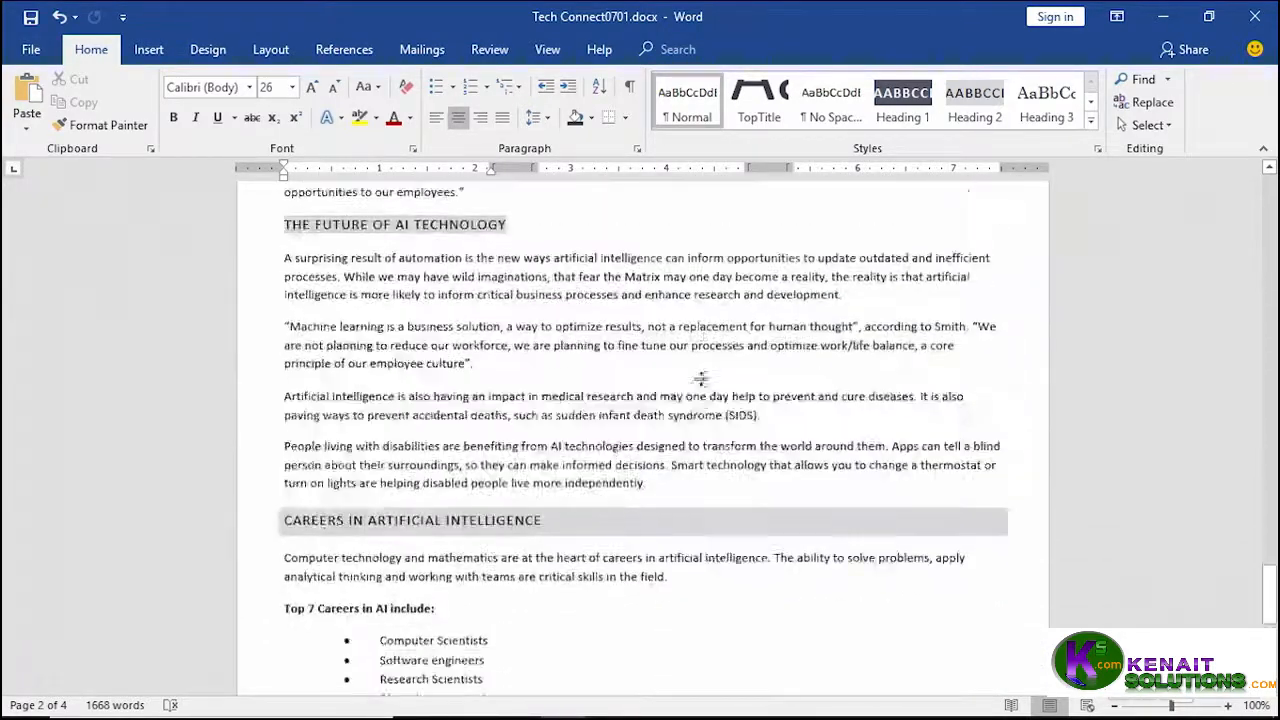
{"action": "scroll", "coordinate": [703, 379], "scroll_direction": "down", "scroll_amount": 4}
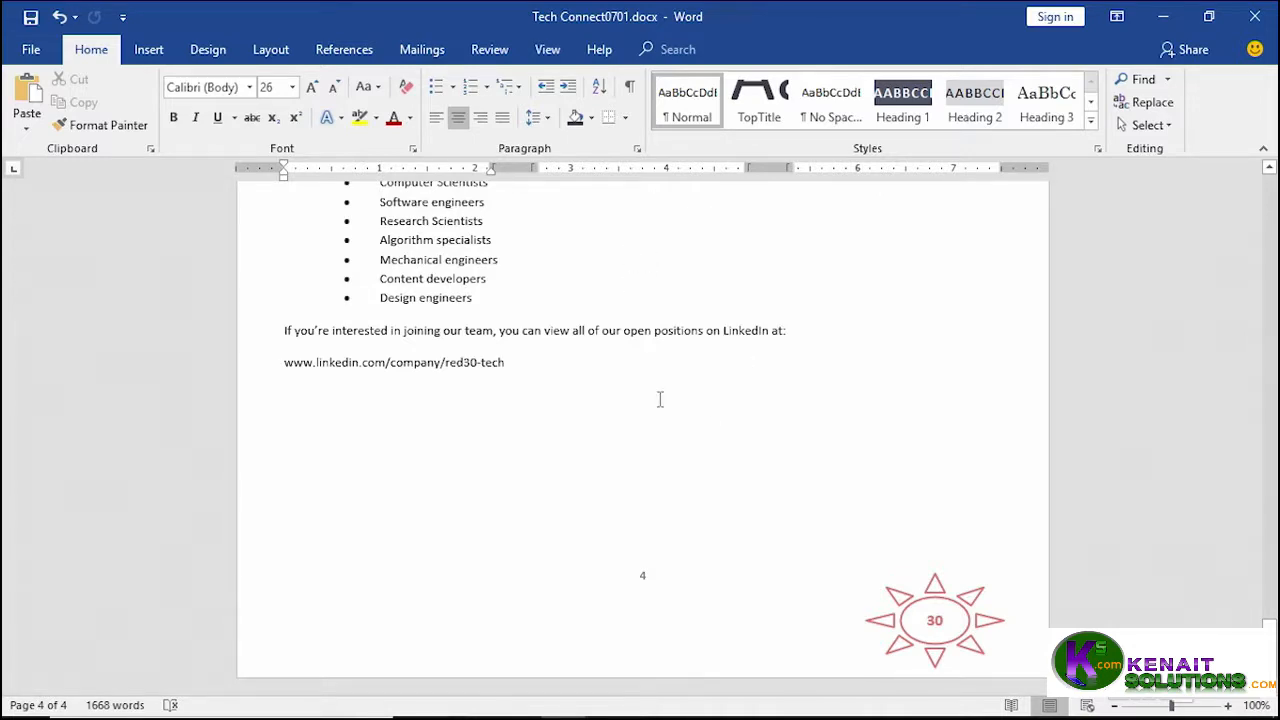
{"action": "scroll", "coordinate": [731, 387], "scroll_direction": "up", "scroll_amount": 20}
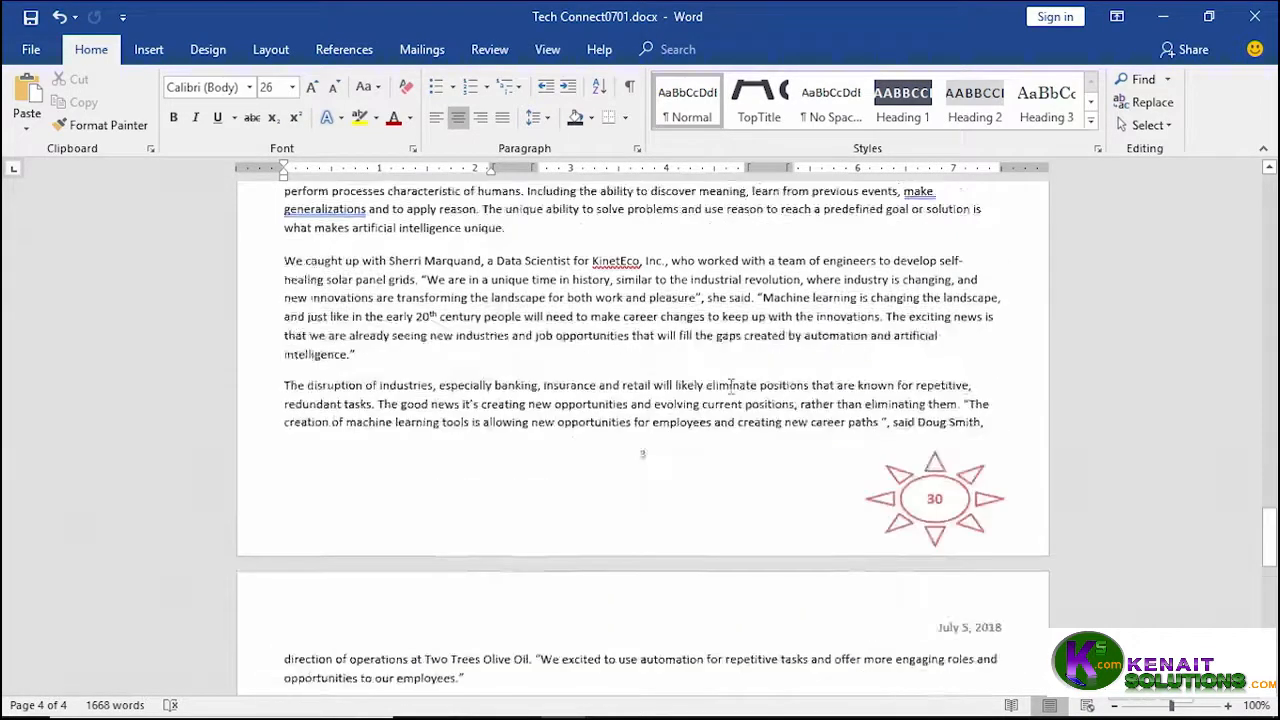
{"action": "scroll", "coordinate": [731, 387], "scroll_direction": "up", "scroll_amount": 20}
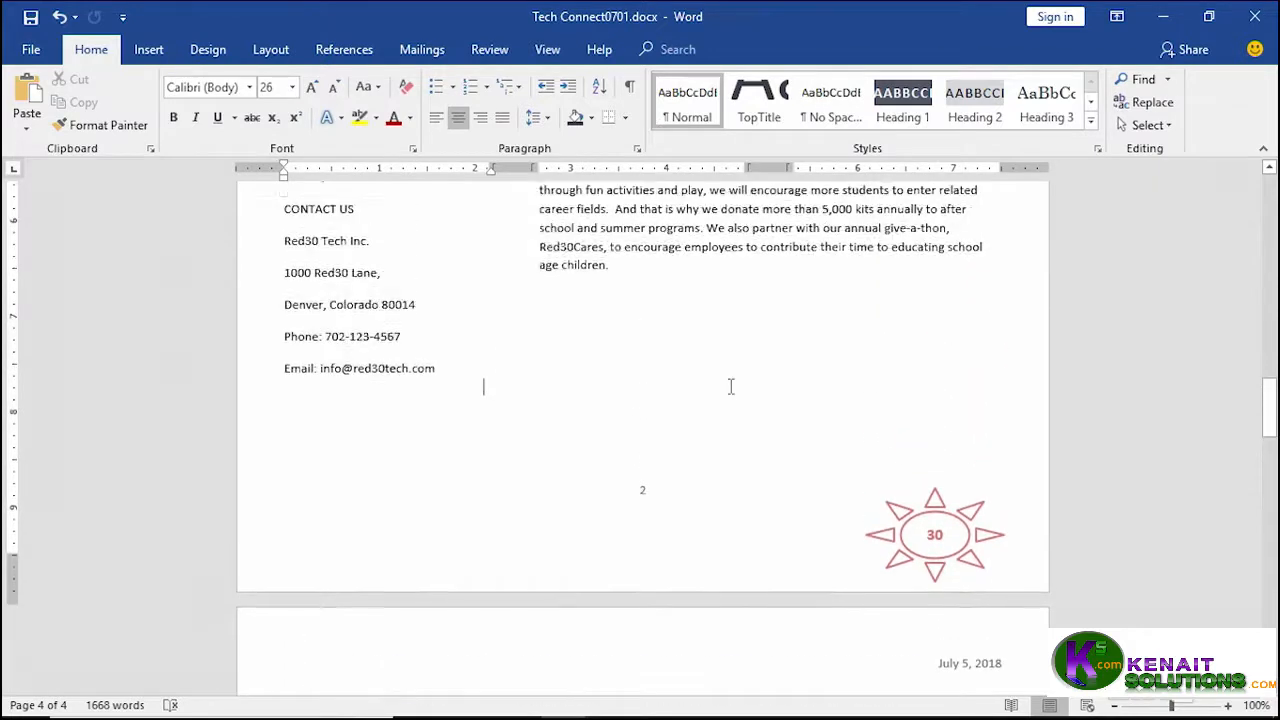